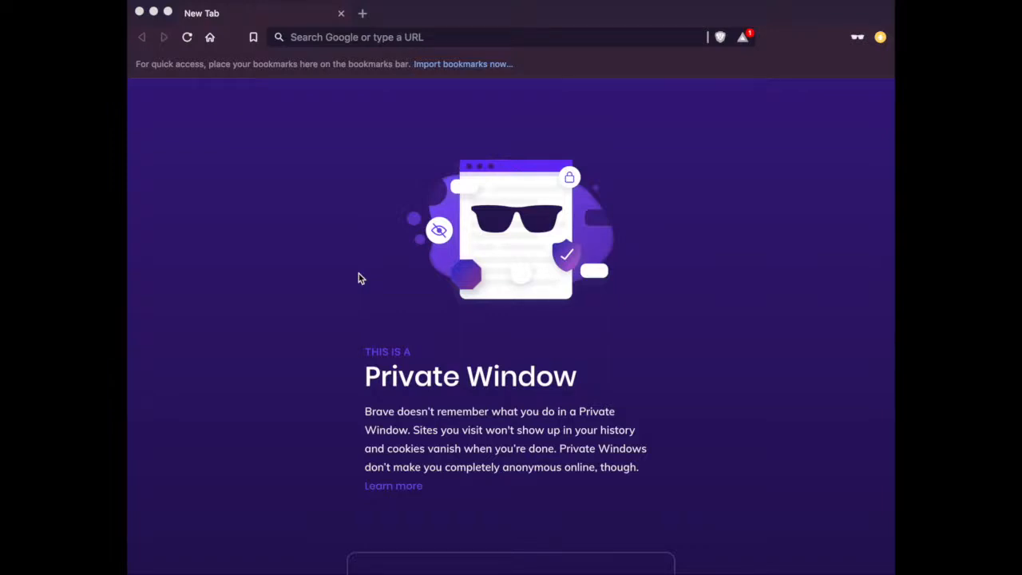
pyautogui.click(411, 43)
pyautogui.write('www')
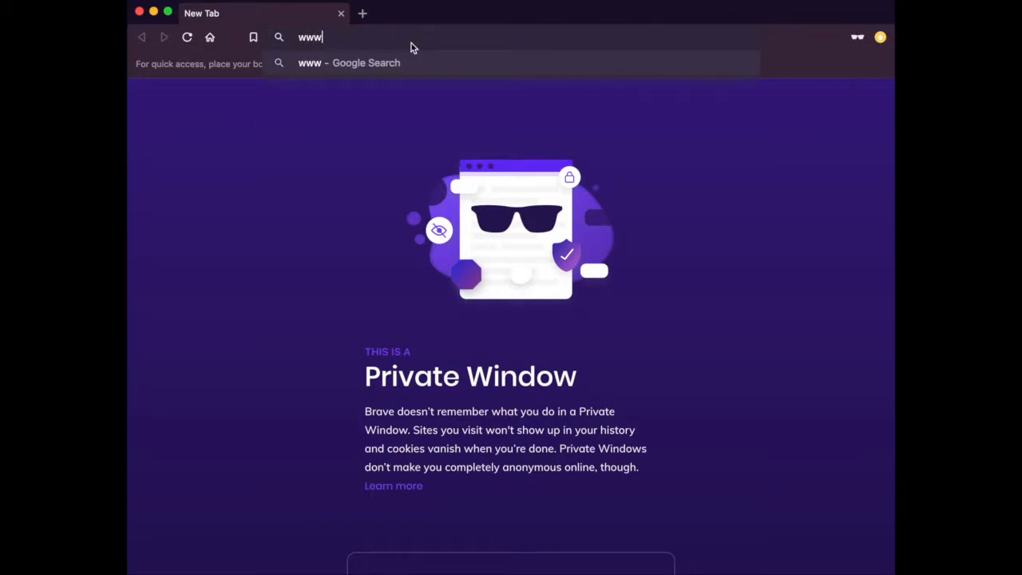
pyautogui.write('.verifie')
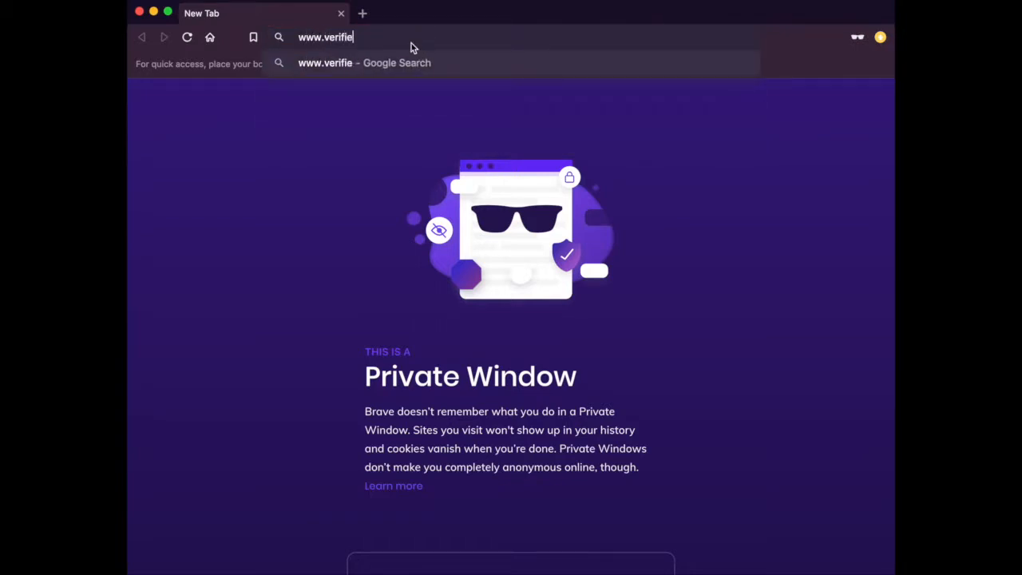
pyautogui.write('dcryptotr')
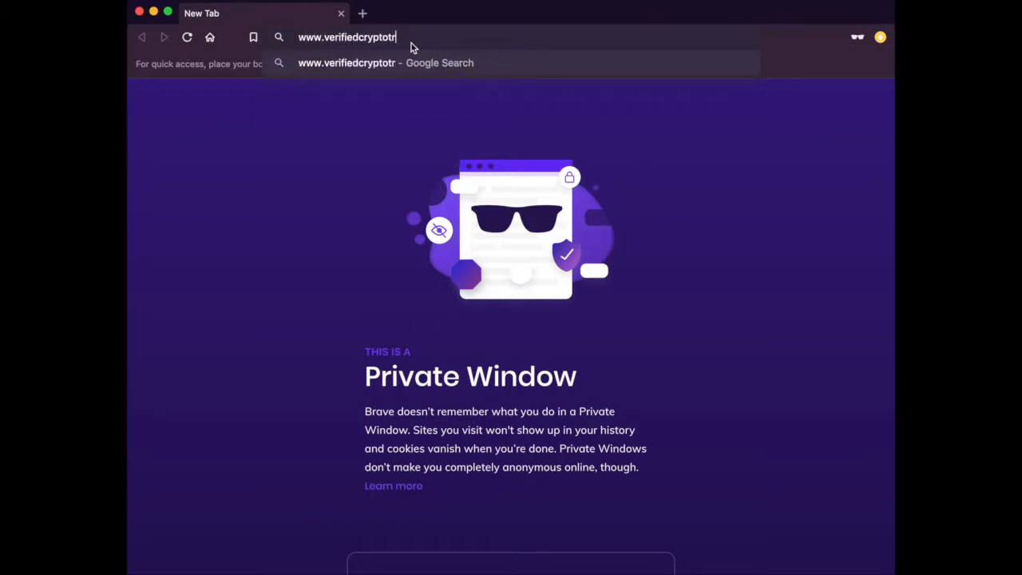
pyautogui.write('aders.com')
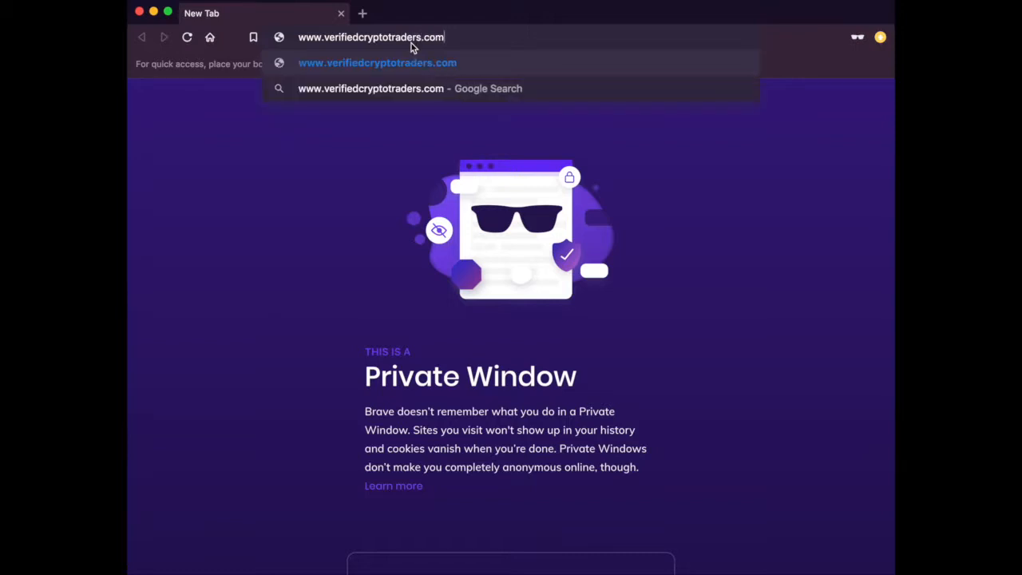
pyautogui.press('Return')
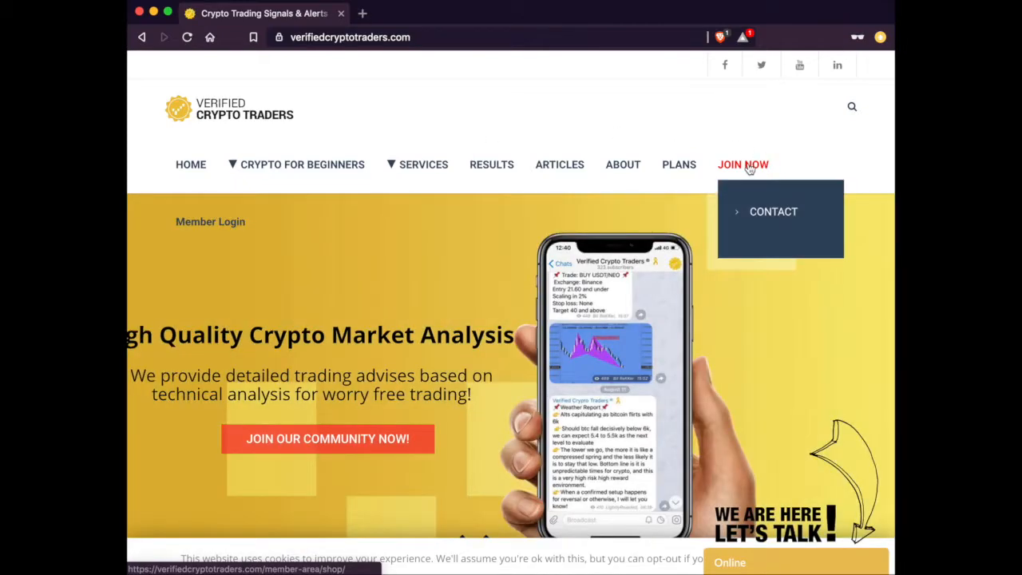
pyautogui.click(751, 168)
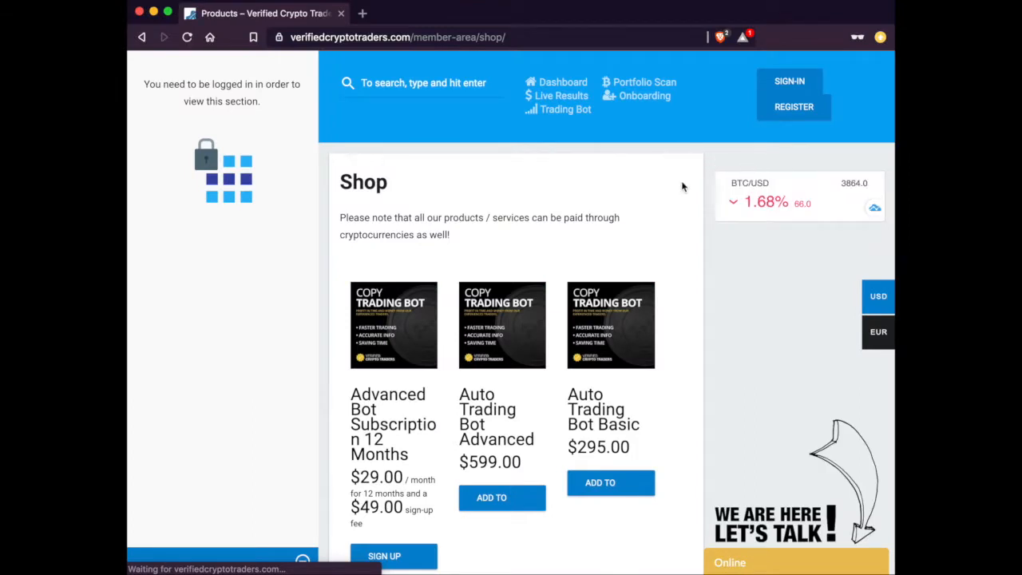
pyautogui.scroll(-1, 636, 194)
pyautogui.scroll(-3, 636, 194)
pyautogui.scroll(-1, 637, 194)
pyautogui.scroll(-1, 636, 195)
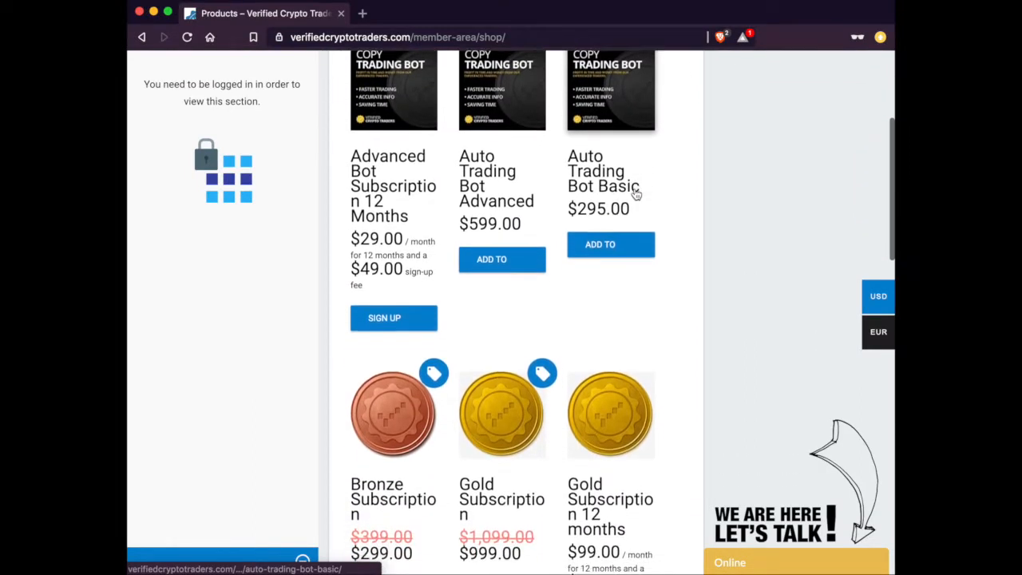
pyautogui.scroll(-1, 636, 194)
pyautogui.scroll(-1, 636, 194)
pyautogui.scroll(-2, 636, 193)
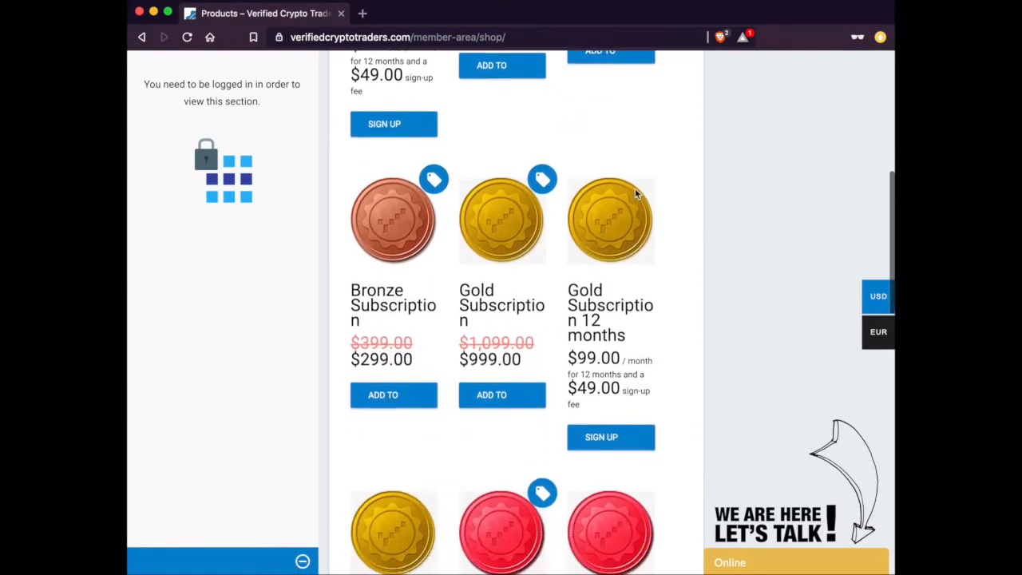
pyautogui.scroll(-1, 636, 194)
pyautogui.scroll(-1, 637, 193)
pyautogui.scroll(-1, 637, 194)
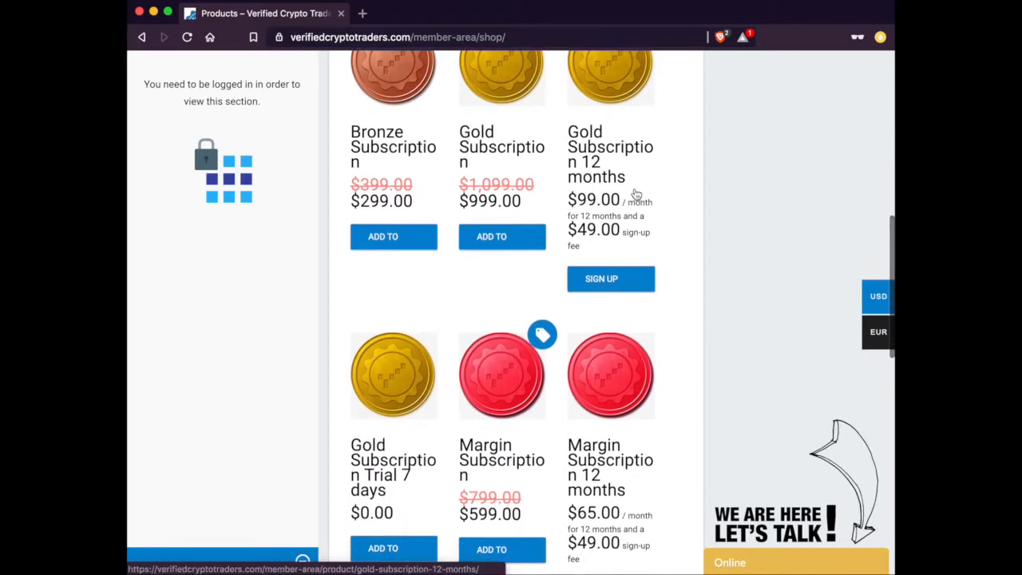
pyautogui.scroll(-2, 636, 194)
pyautogui.scroll(-1, 636, 194)
pyautogui.scroll(-1, 636, 194)
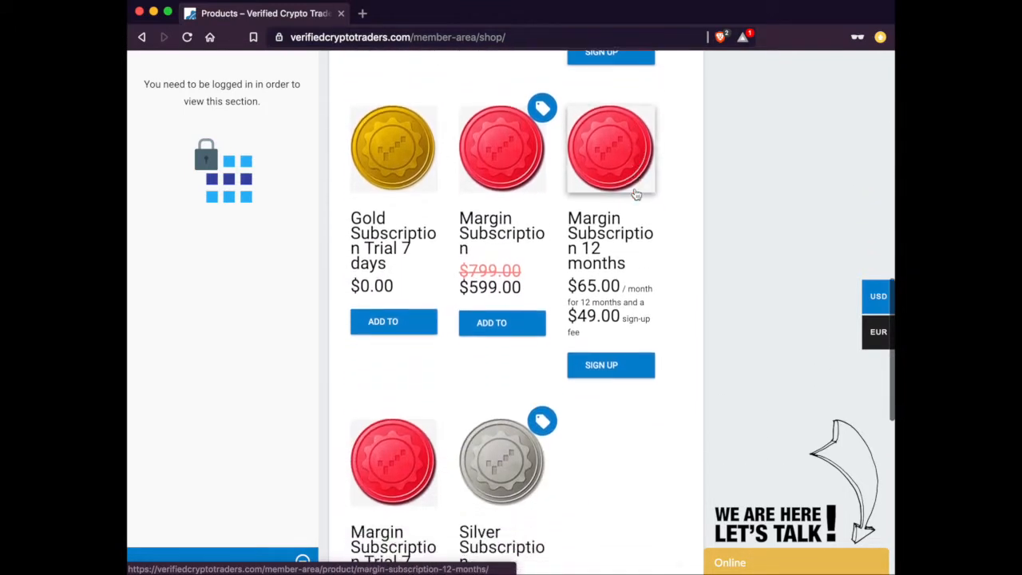
pyautogui.scroll(-1, 636, 194)
pyautogui.scroll(-1, 636, 194)
pyautogui.scroll(-1, 636, 194)
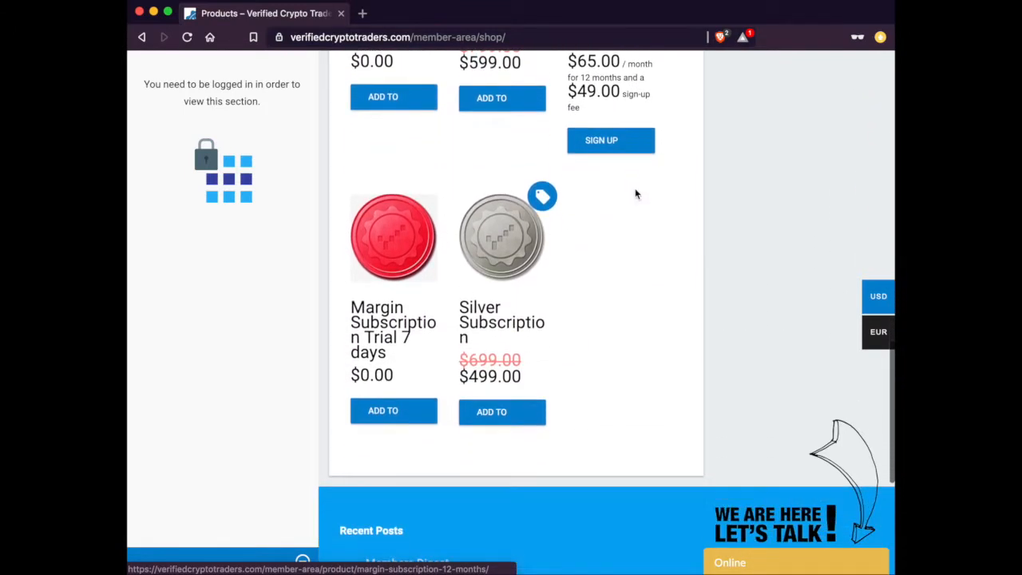
pyautogui.scroll(1, 636, 194)
pyautogui.scroll(2, 636, 194)
pyautogui.scroll(1, 636, 194)
pyautogui.scroll(1, 637, 194)
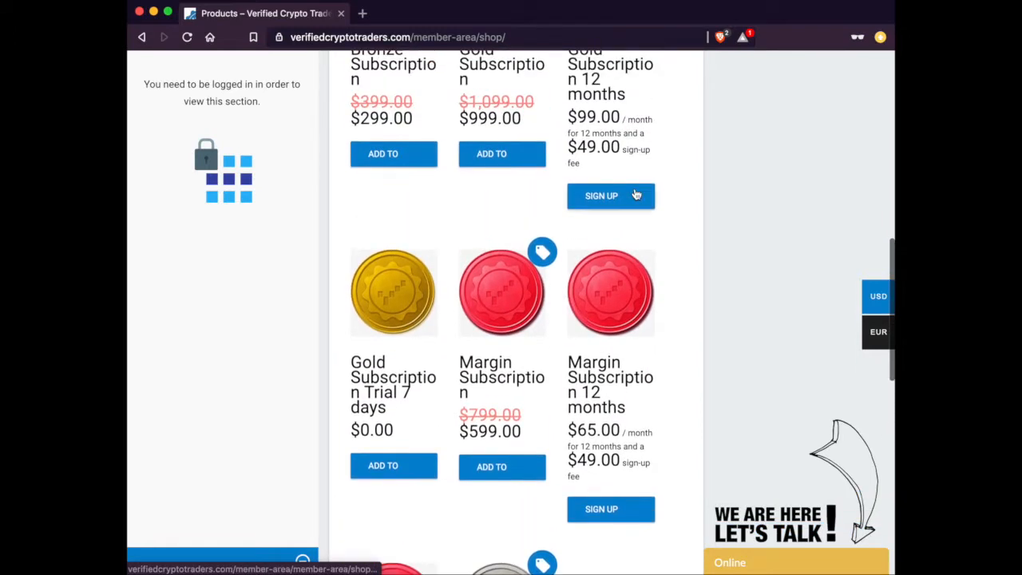
pyautogui.scroll(2, 636, 194)
# - Add the $999 Gold Subscription to the cart
pyautogui.click(504, 312)
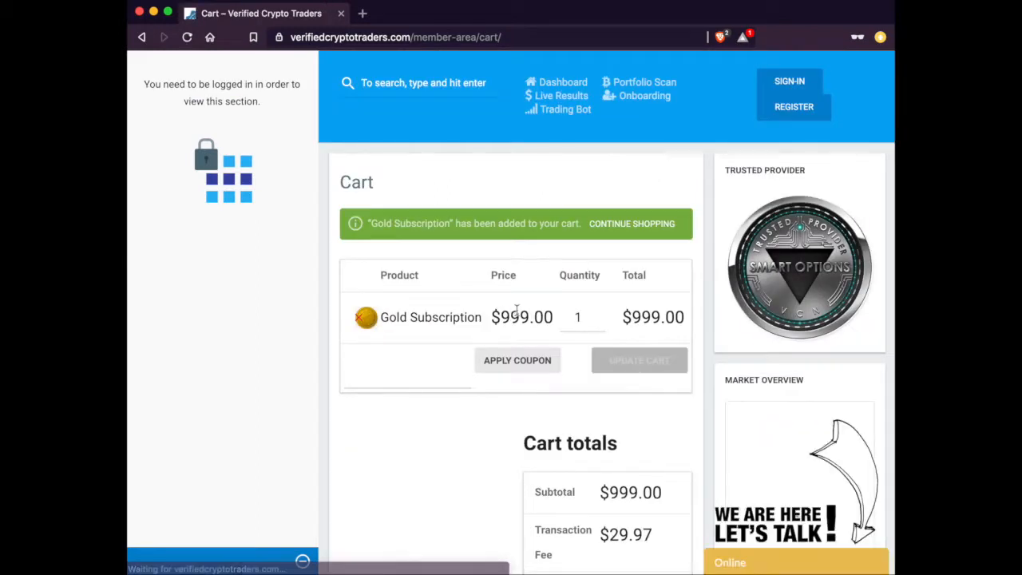
# - Apply the videodiscount coupon for a $29.97 total and proceed to checkout
pyautogui.click(415, 360)
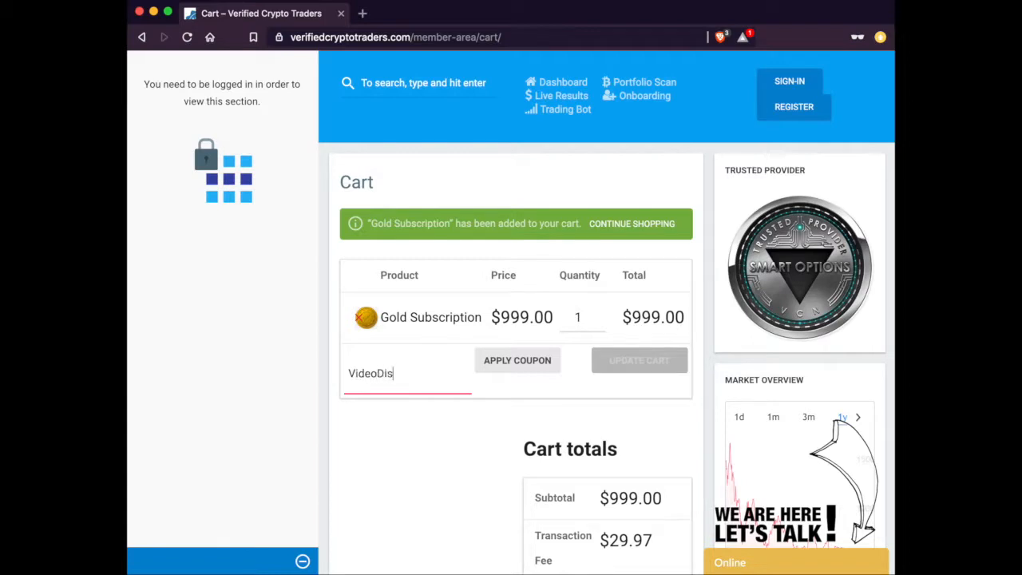
pyautogui.click(506, 369)
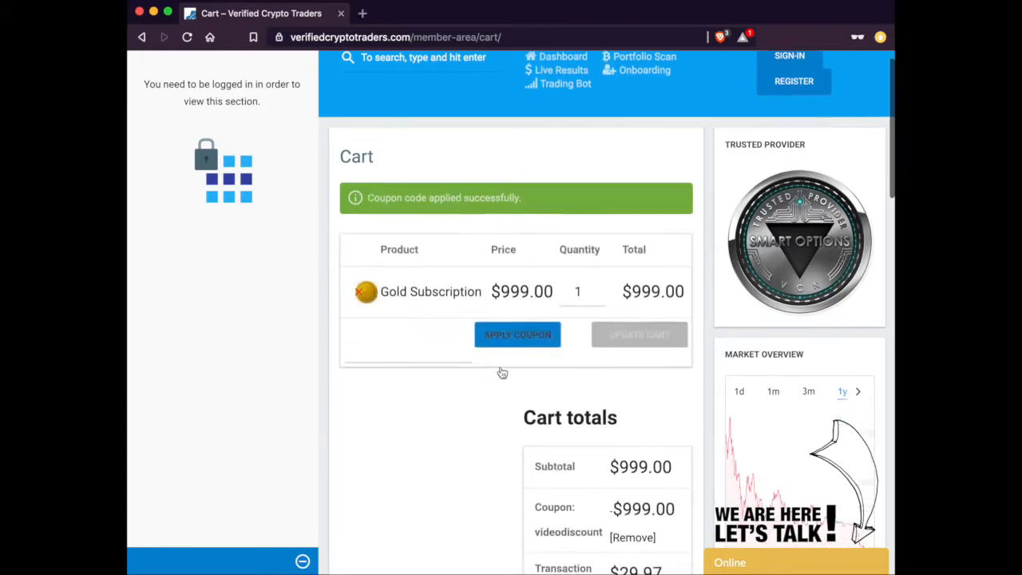
pyautogui.scroll(-2, 501, 373)
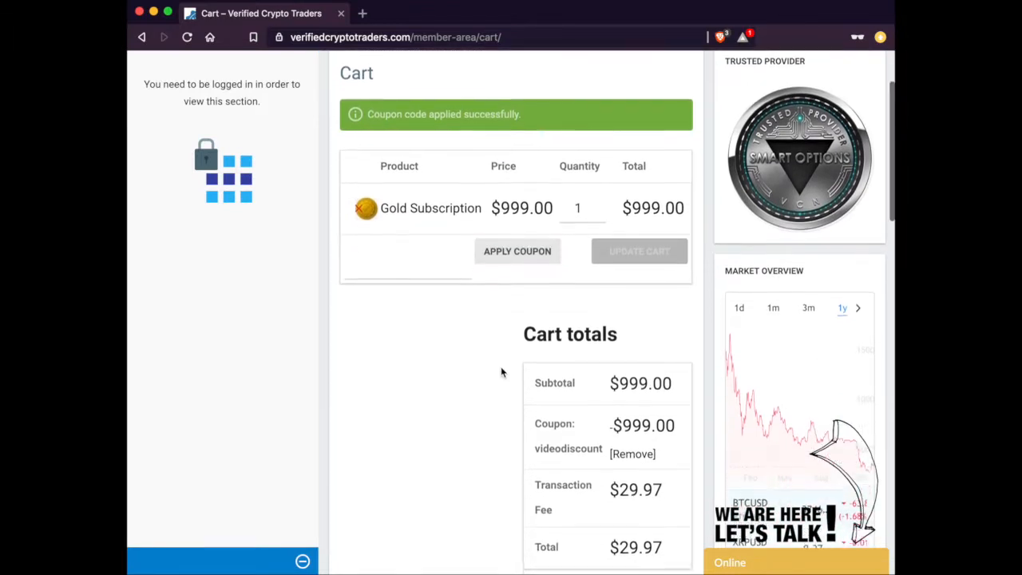
pyautogui.scroll(-1, 500, 366)
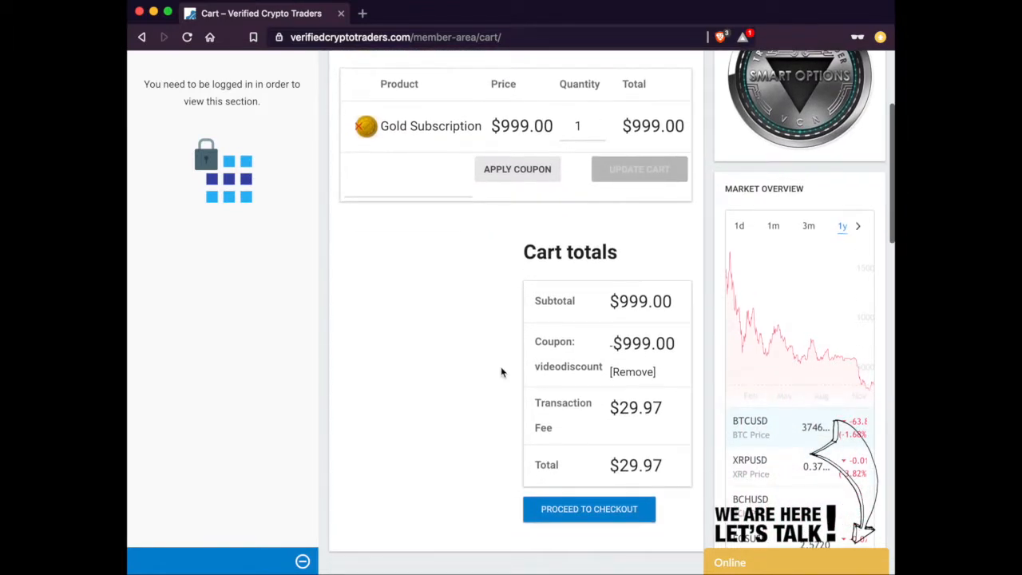
pyautogui.scroll(-2, 501, 366)
pyautogui.scroll(-2, 501, 366)
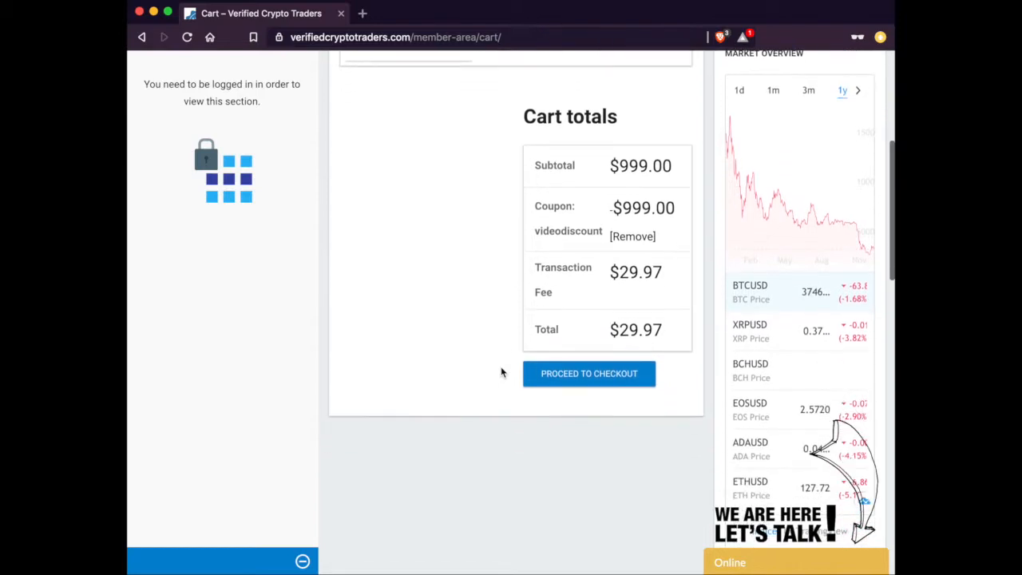
pyautogui.click(548, 375)
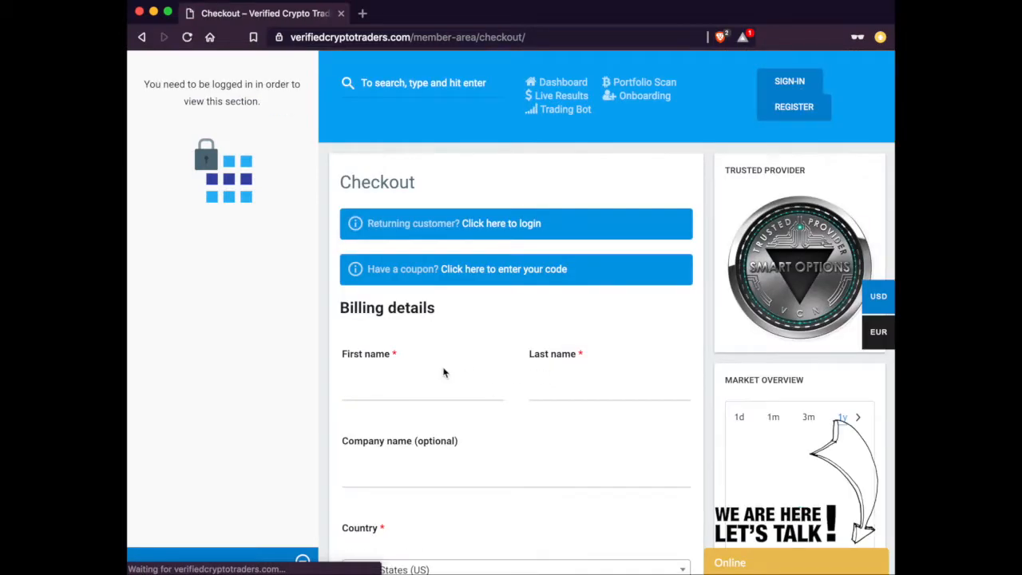
pyautogui.click(396, 384)
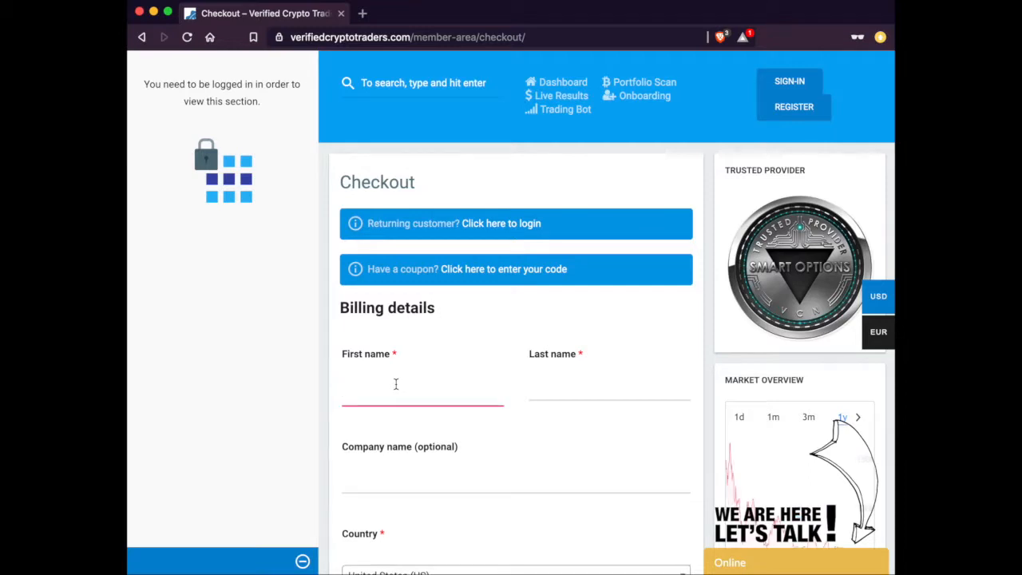
pyautogui.write('ck')
pyautogui.press('Tab')
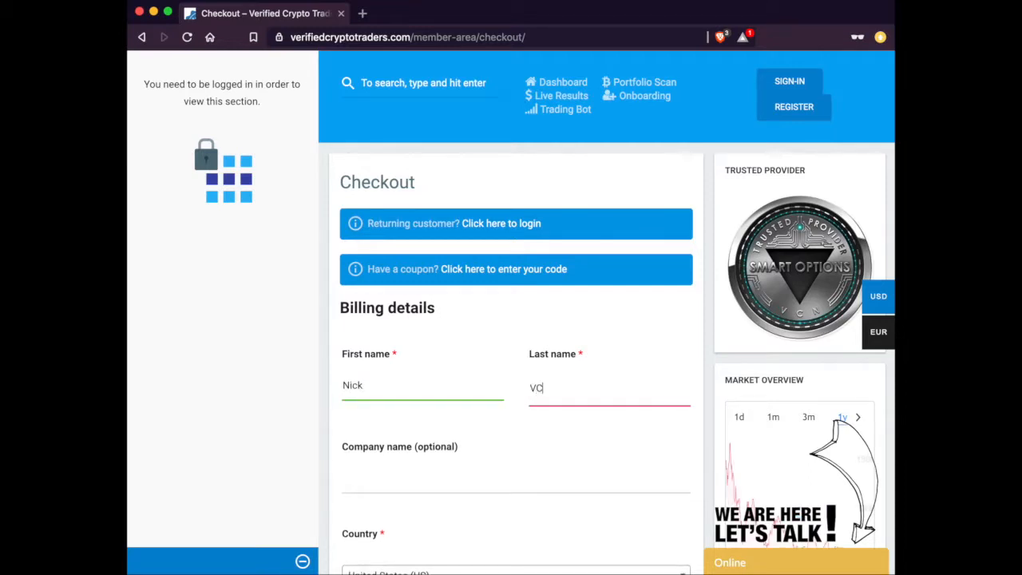
pyautogui.scroll(-1, 607, 311)
pyautogui.click(357, 447)
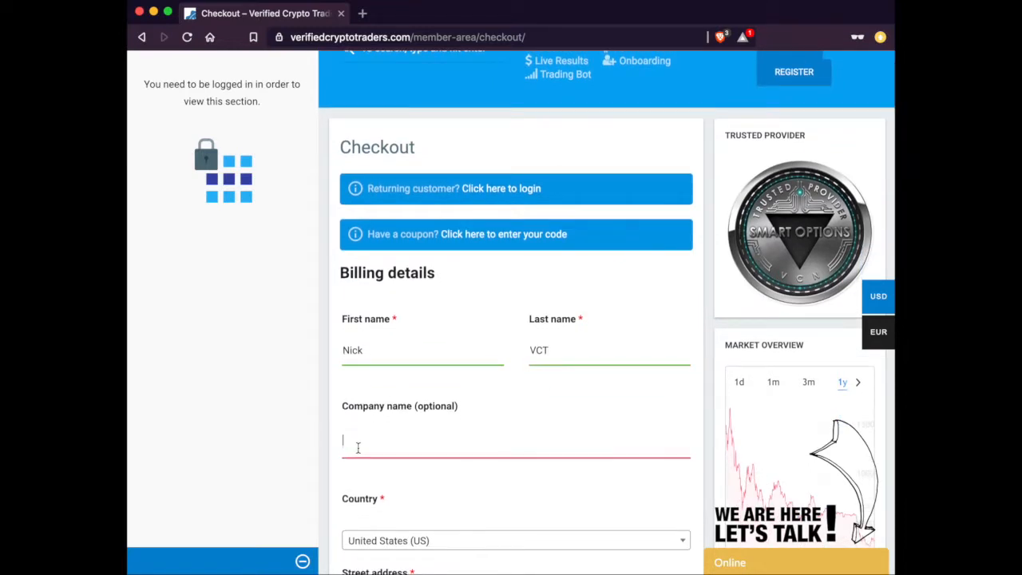
pyautogui.scroll(-2, 358, 448)
pyautogui.click(364, 527)
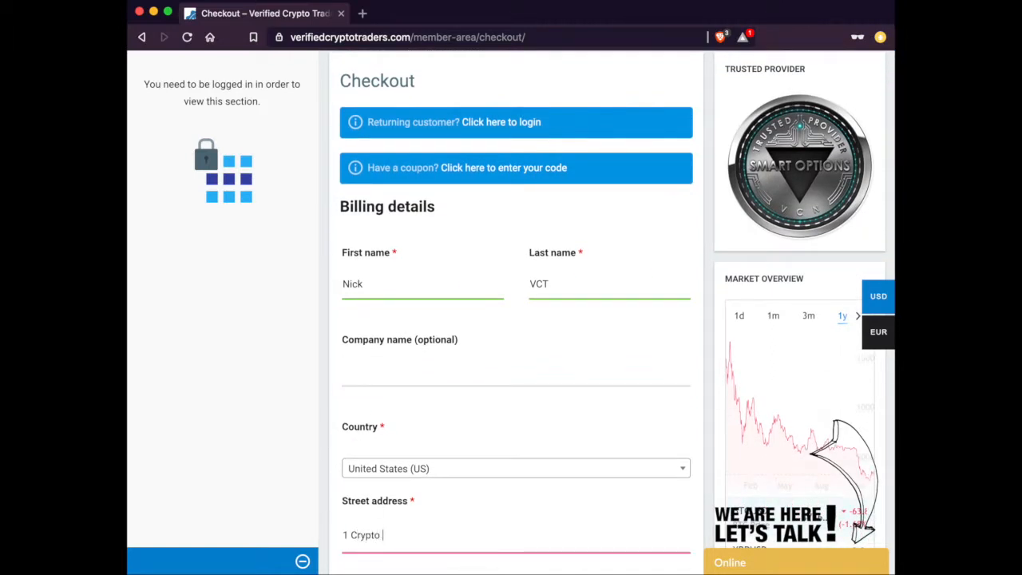
pyautogui.scroll(-4, 423, 451)
pyautogui.scroll(-2, 431, 435)
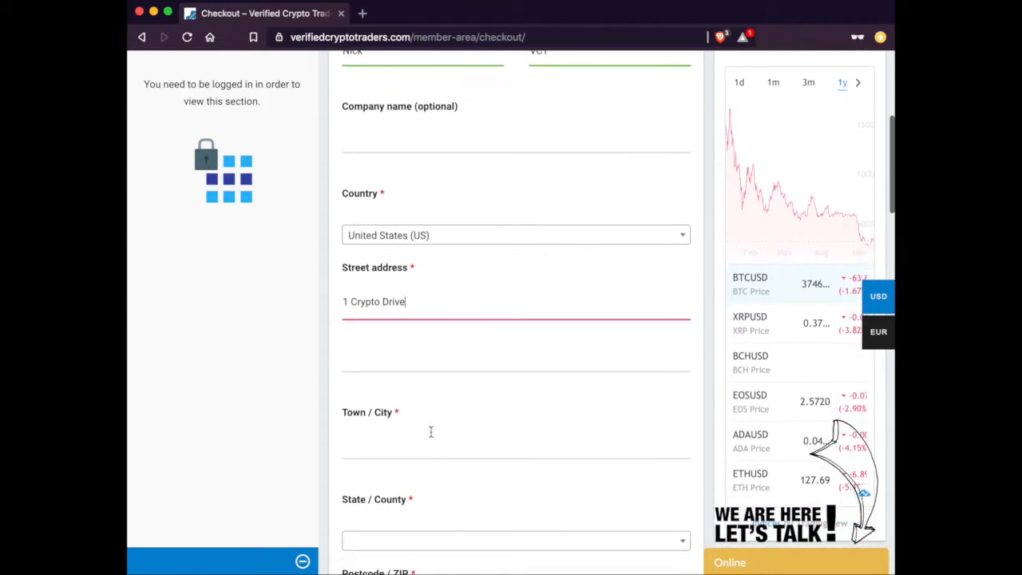
pyautogui.scroll(-2, 431, 429)
pyautogui.click(441, 346)
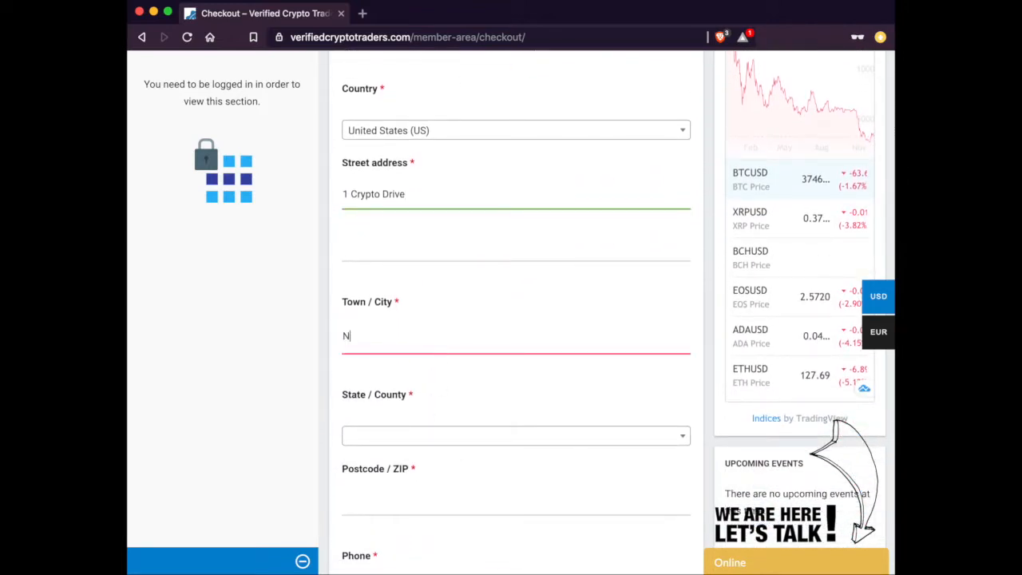
# - Set the state to New York, postcode 11010 and enter the phone number
pyautogui.click(440, 438)
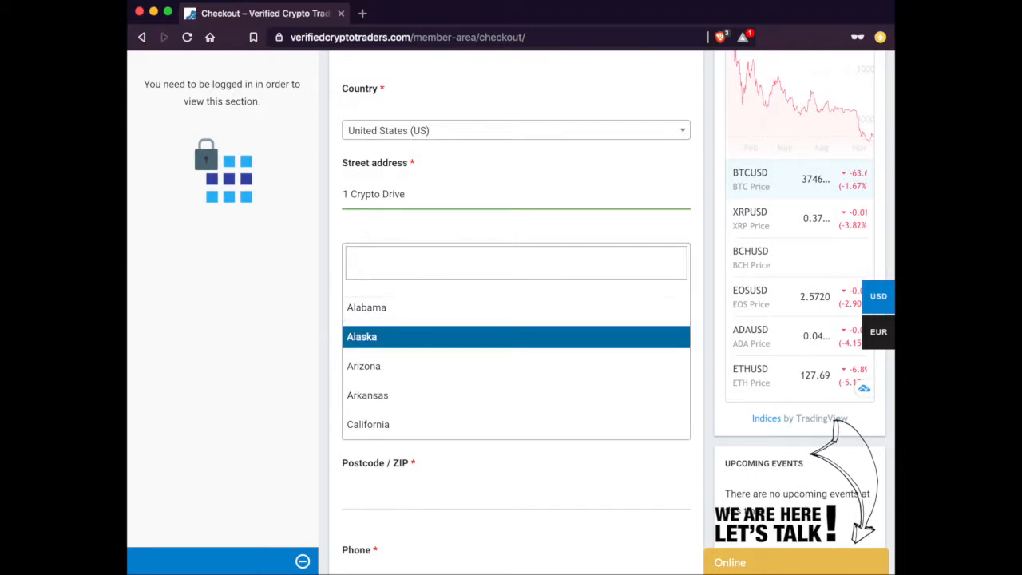
pyautogui.write('ne')
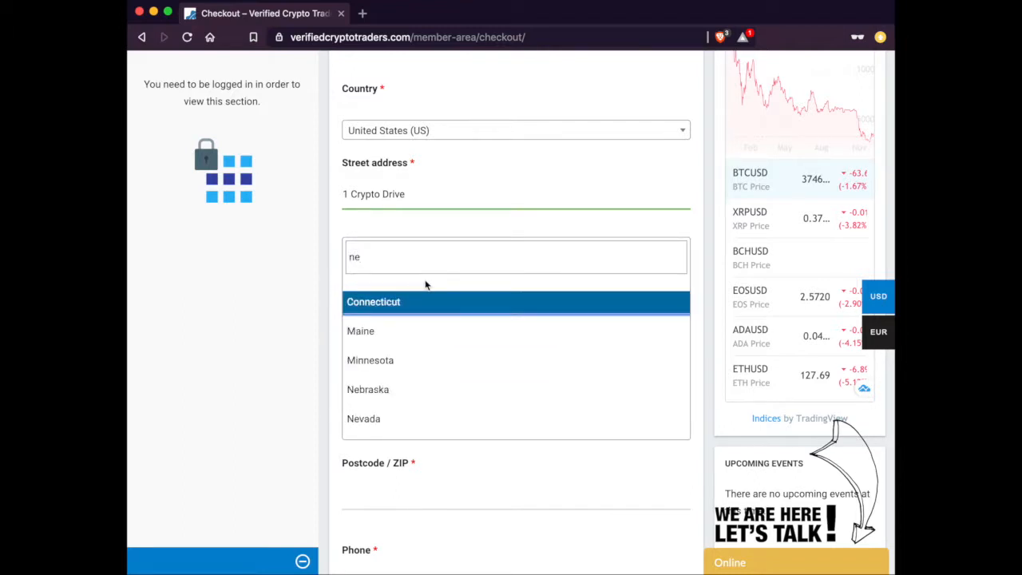
pyautogui.write('w')
pyautogui.click(377, 417)
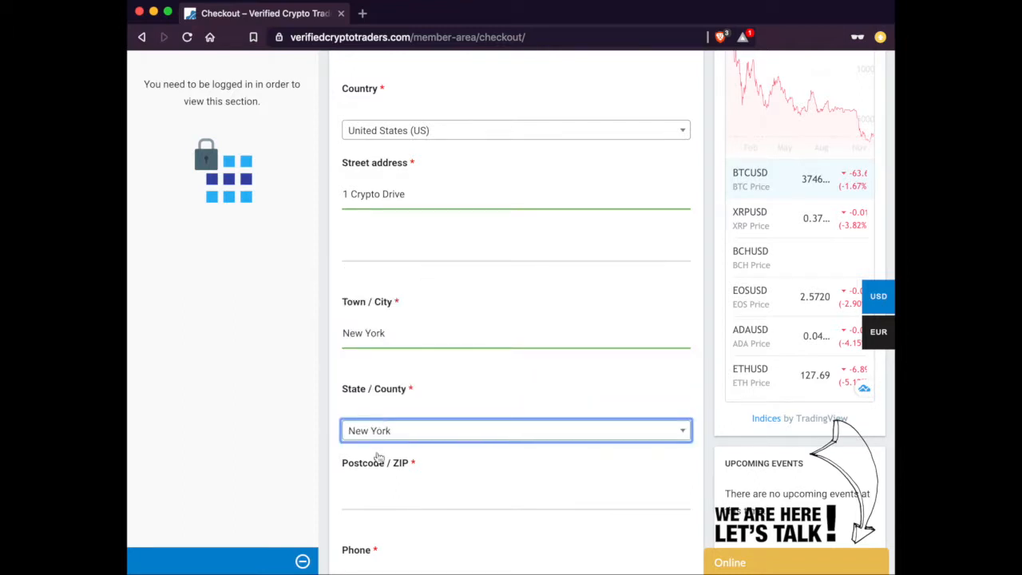
pyautogui.click(367, 498)
pyautogui.write('11010')
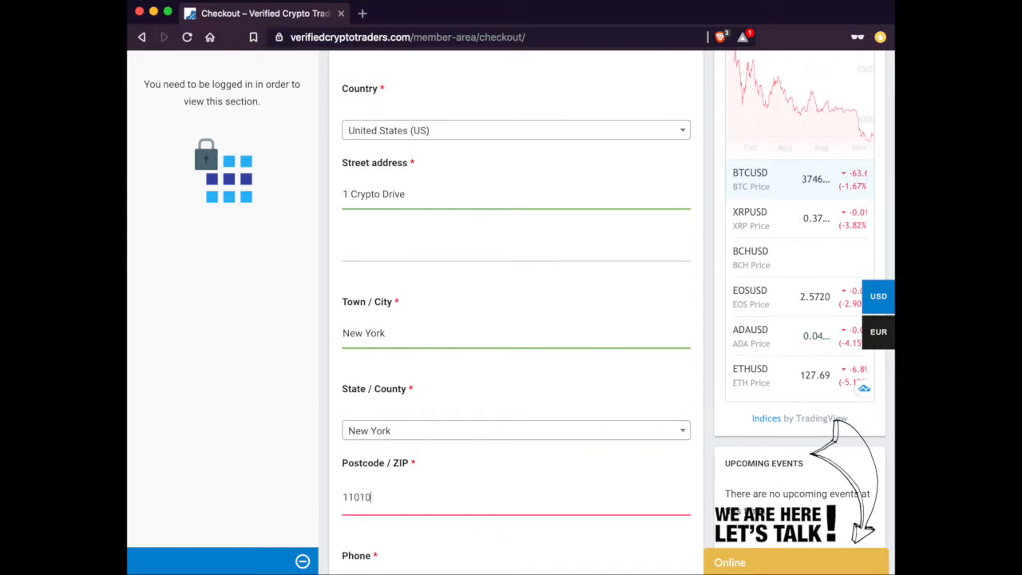
pyautogui.scroll(-2, 368, 465)
pyautogui.scroll(-2, 368, 465)
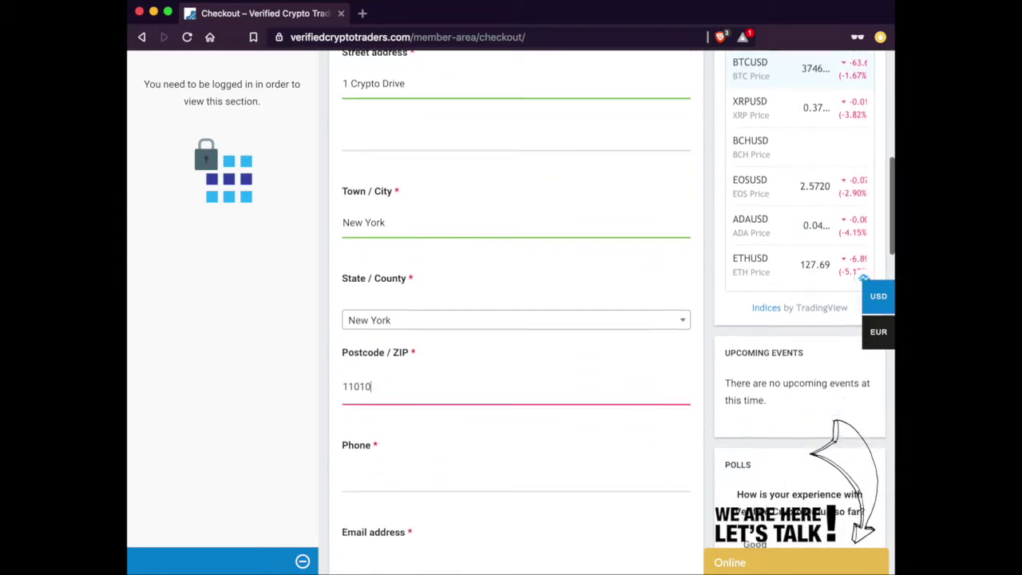
pyautogui.click(368, 464)
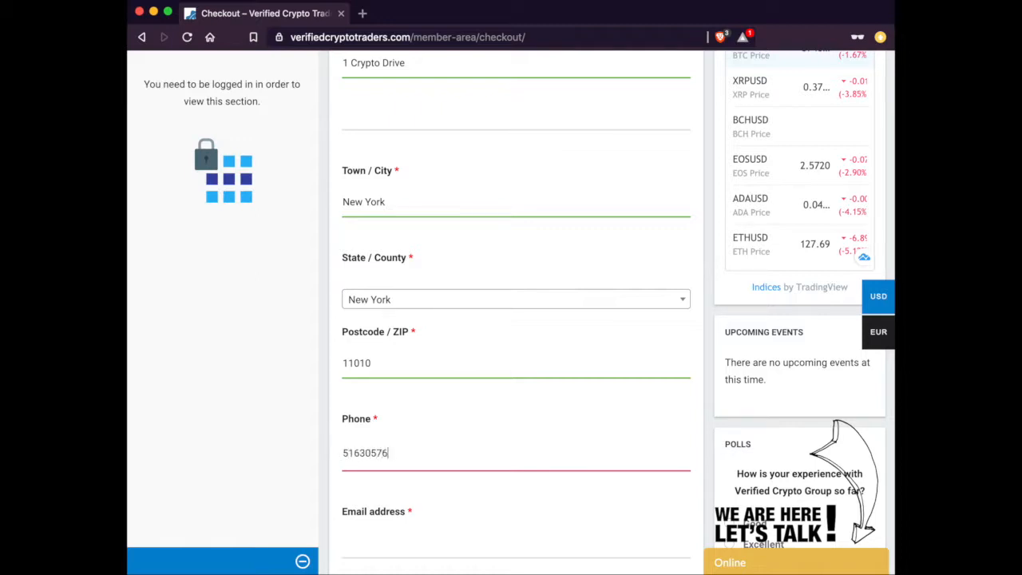
pyautogui.scroll(-1, 407, 445)
pyautogui.scroll(-1, 407, 445)
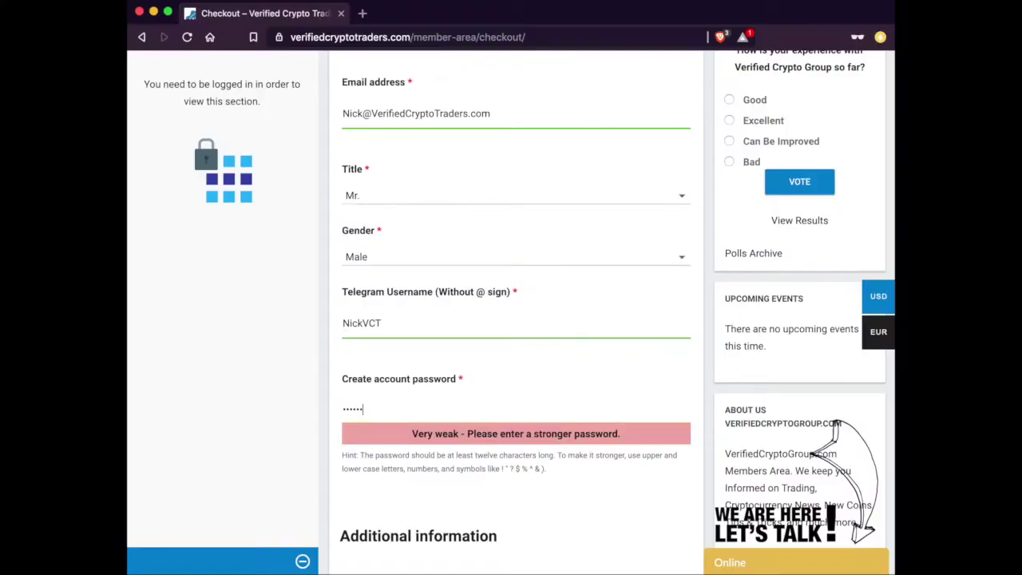
pyautogui.write('••')
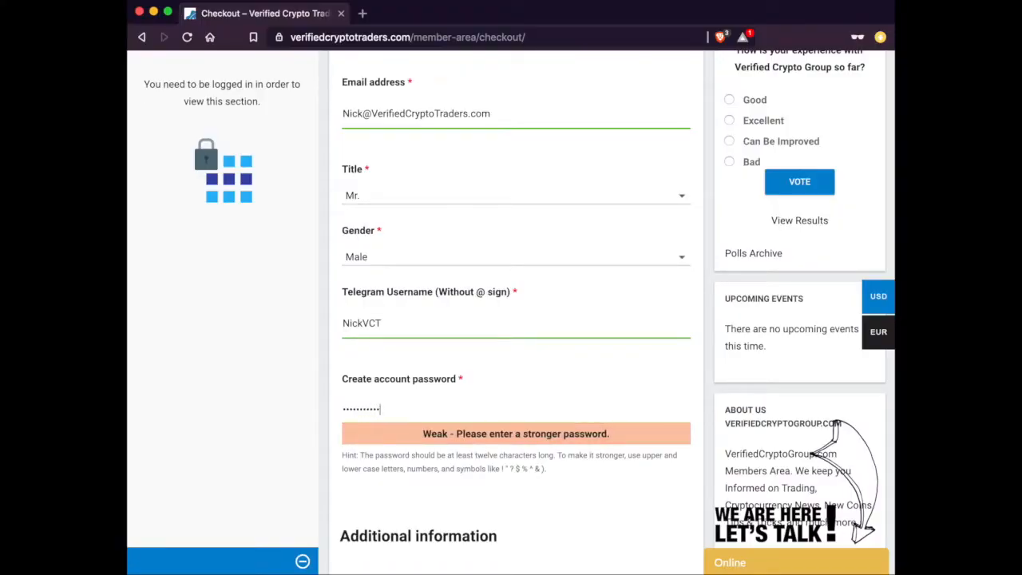
pyautogui.scroll(-1, 511, 319)
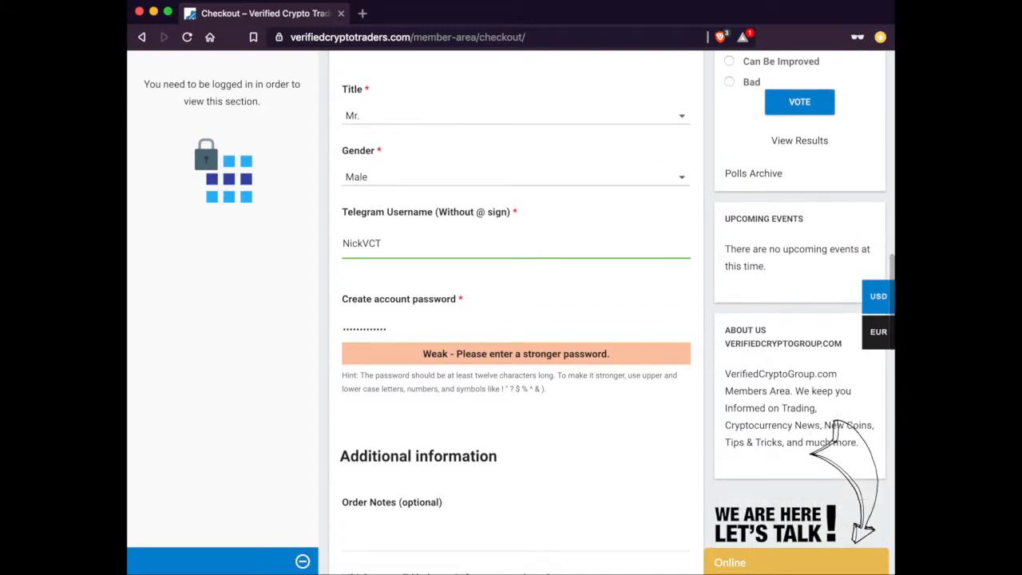
pyautogui.write('•')
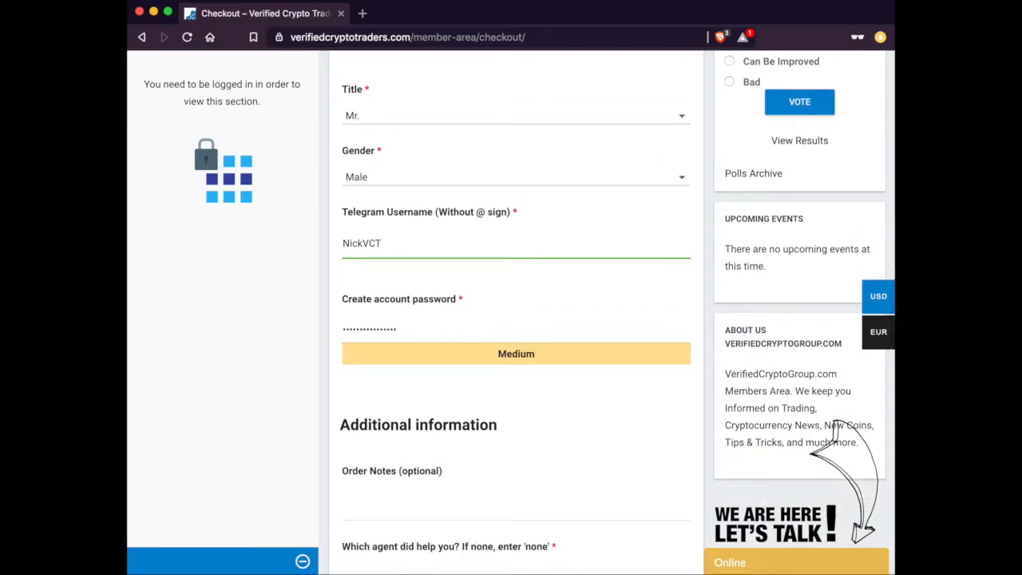
pyautogui.scroll(-1, 401, 426)
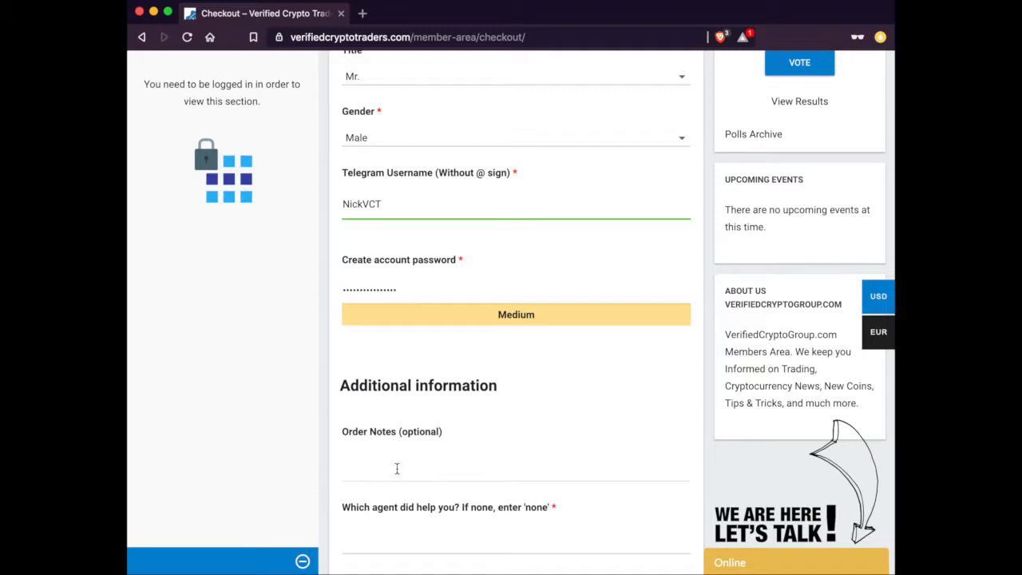
pyautogui.scroll(-1, 396, 467)
pyautogui.scroll(-1, 397, 473)
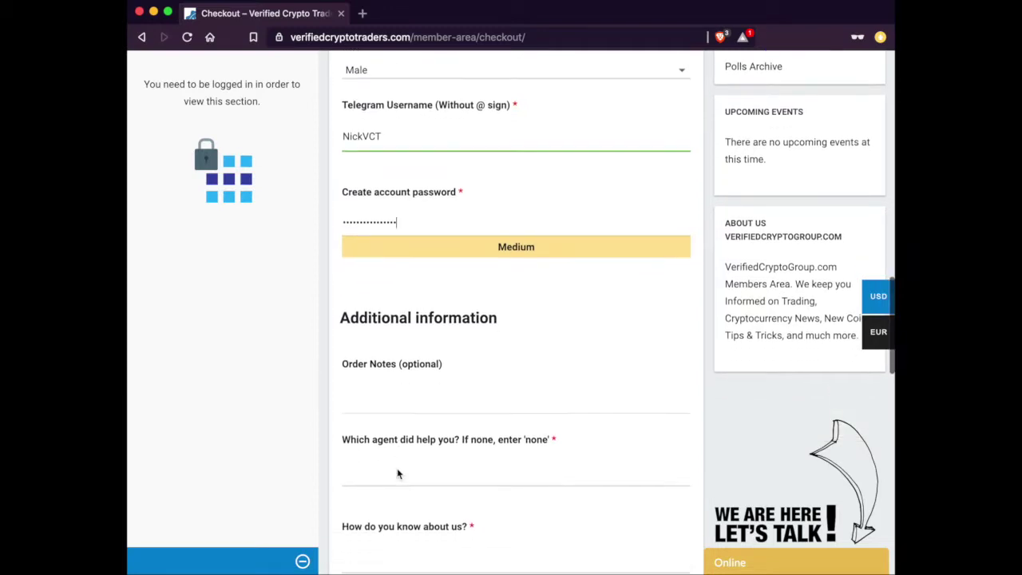
pyautogui.scroll(-2, 421, 398)
# - Answer 'none' for the helping agent and Instagram for how you found the site
pyautogui.click(417, 403)
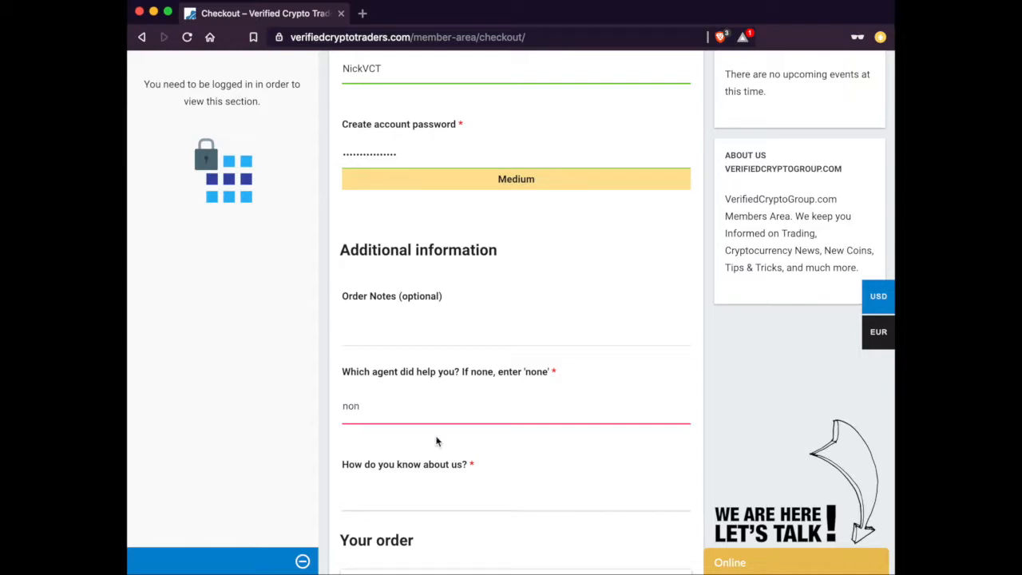
pyautogui.write('e')
pyautogui.click(403, 499)
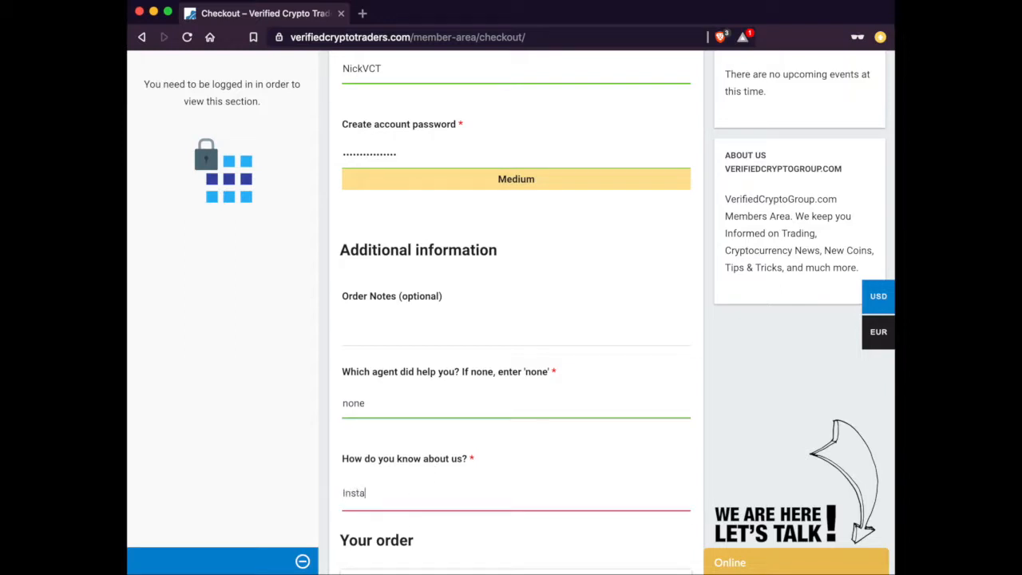
pyautogui.write('m')
pyautogui.scroll(-3, 417, 486)
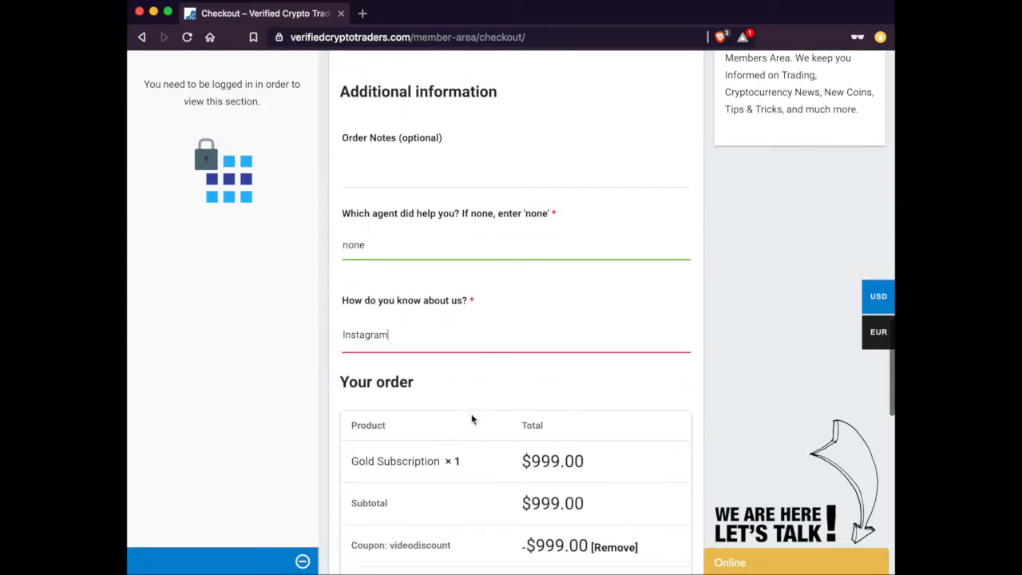
pyautogui.scroll(-2, 471, 417)
pyautogui.scroll(-2, 471, 417)
pyautogui.scroll(-1, 471, 417)
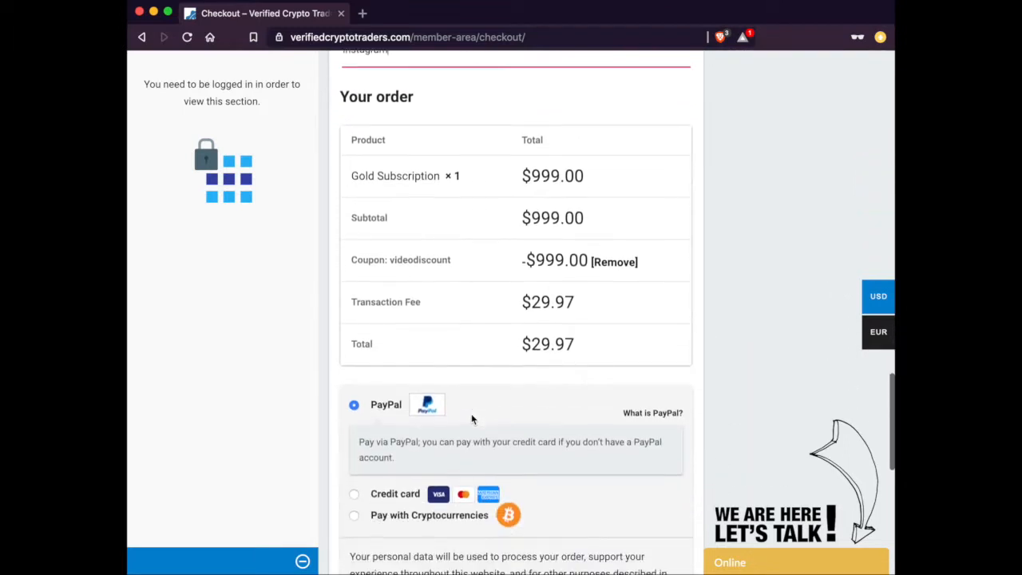
pyautogui.scroll(-1, 471, 418)
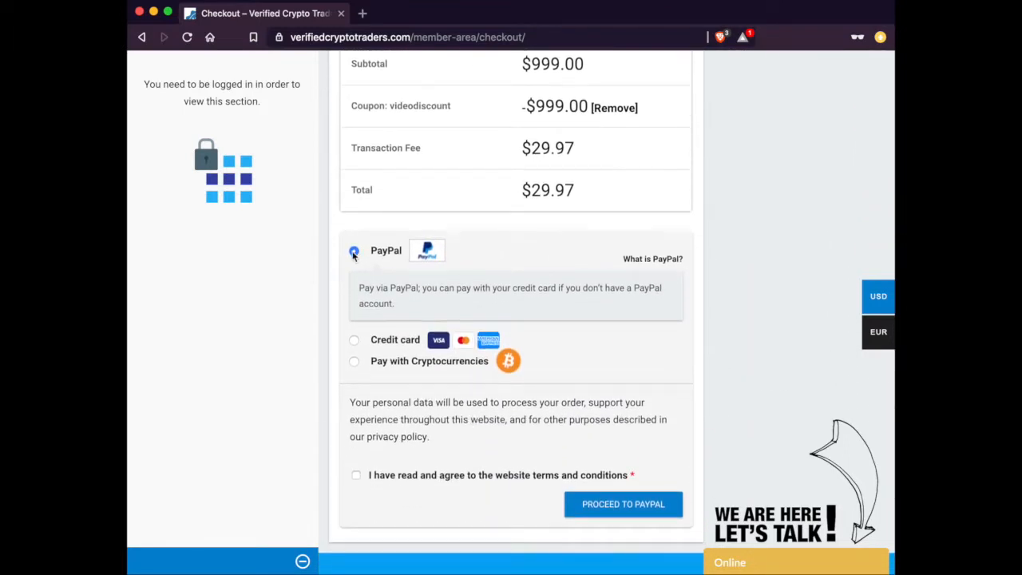
# - Choose a payment method for the $29.97 order and place the order
pyautogui.click(354, 340)
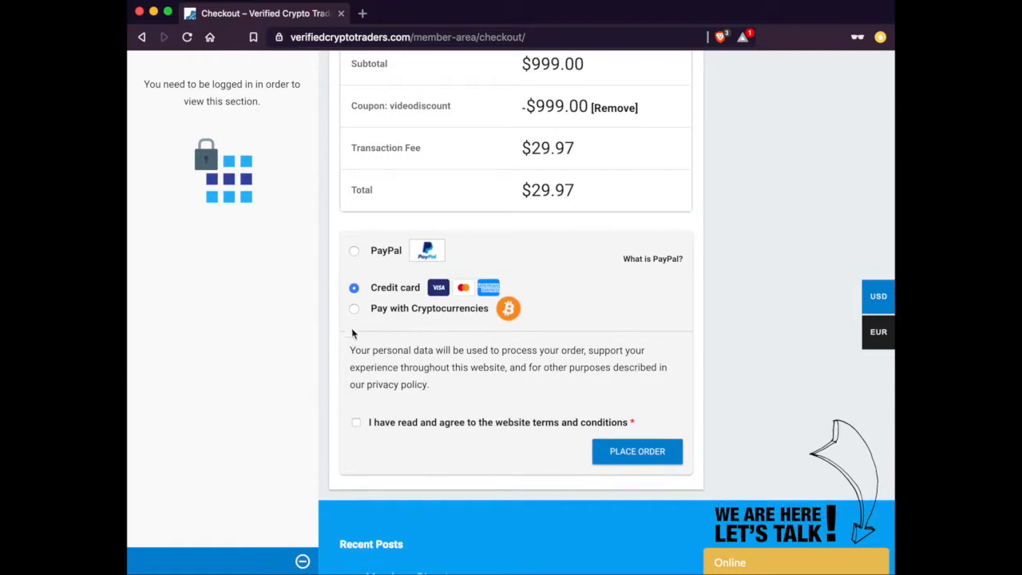
pyautogui.click(354, 309)
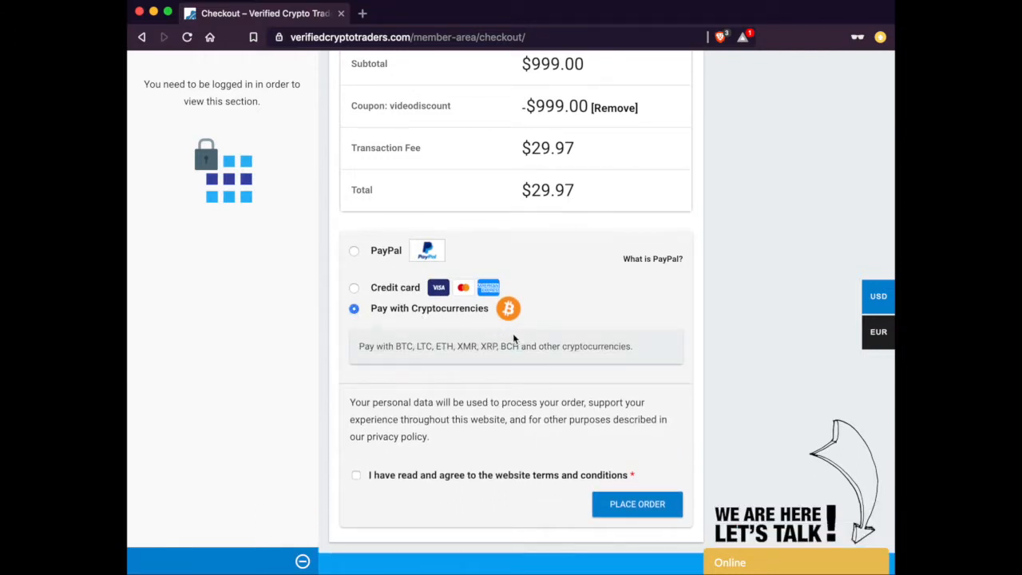
pyautogui.scroll(-1, 512, 333)
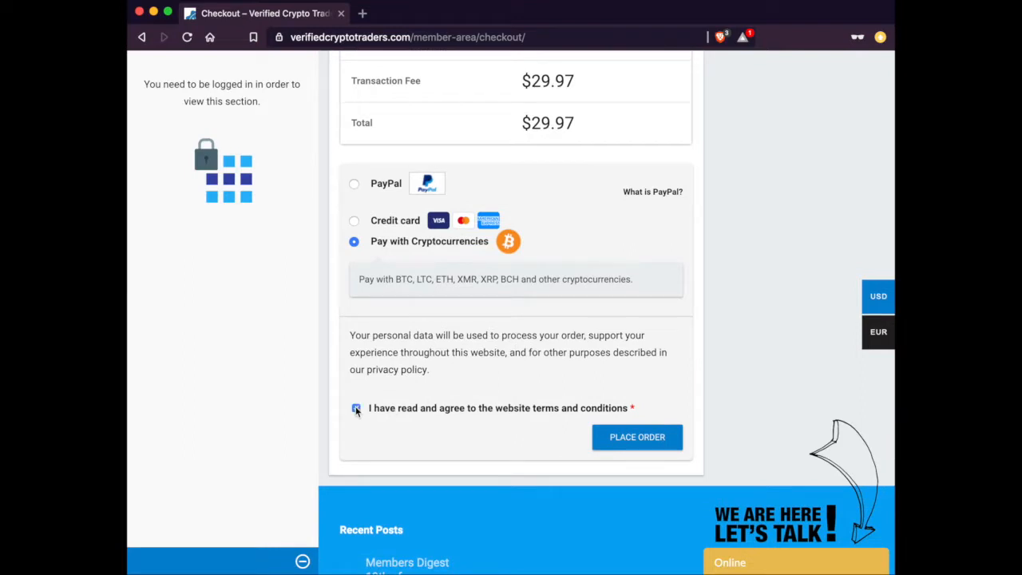
pyautogui.click(354, 221)
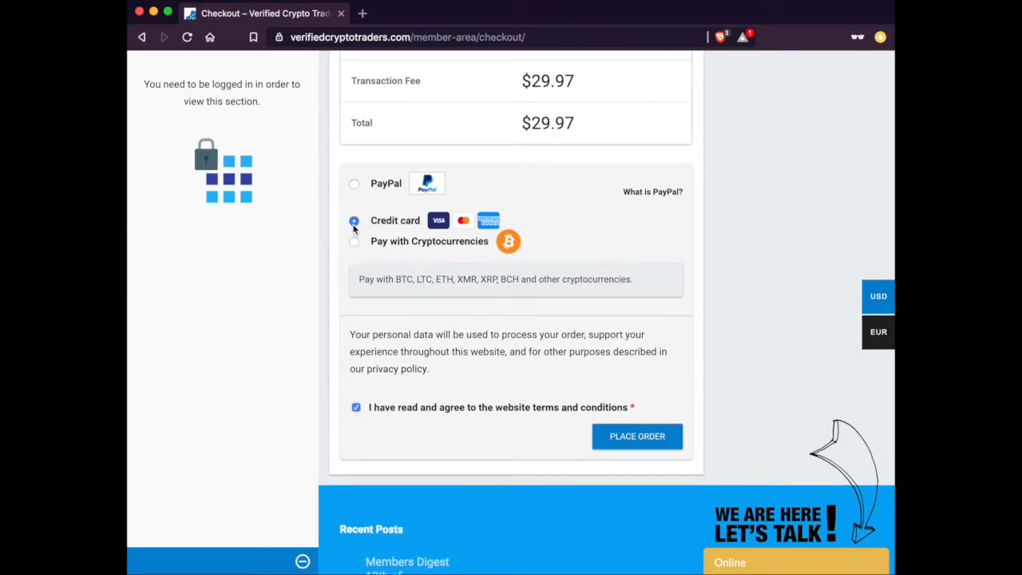
pyautogui.click(641, 389)
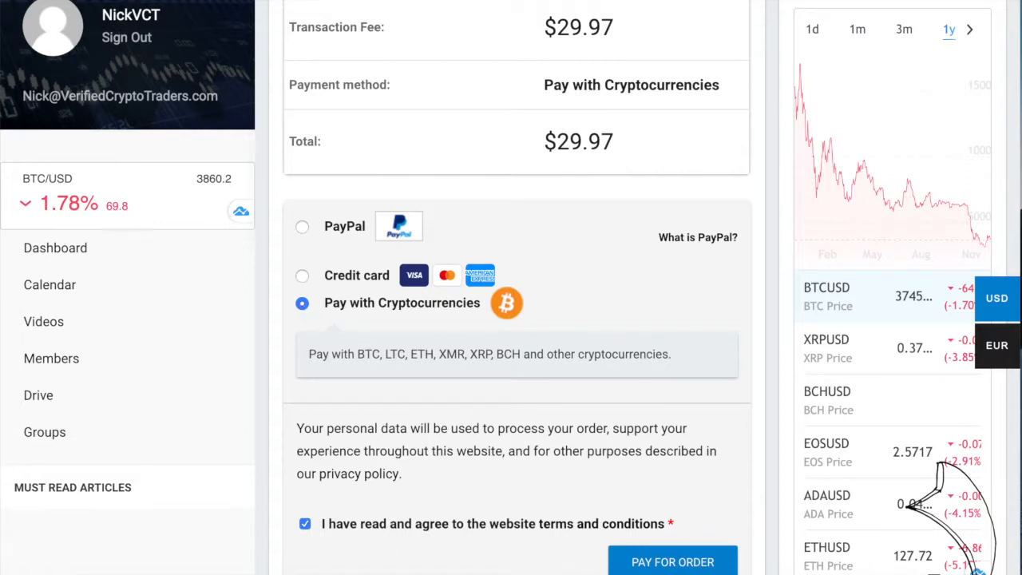
pyautogui.click(693, 563)
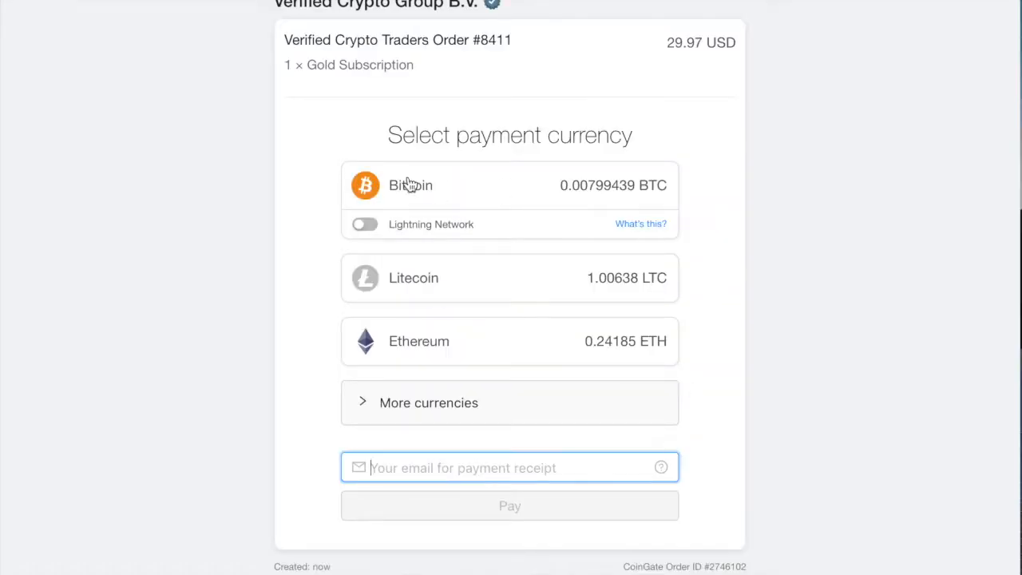
# - Select Litecoin with a receipt email and get the 1.00638 LTC invoice address
pyautogui.click(439, 287)
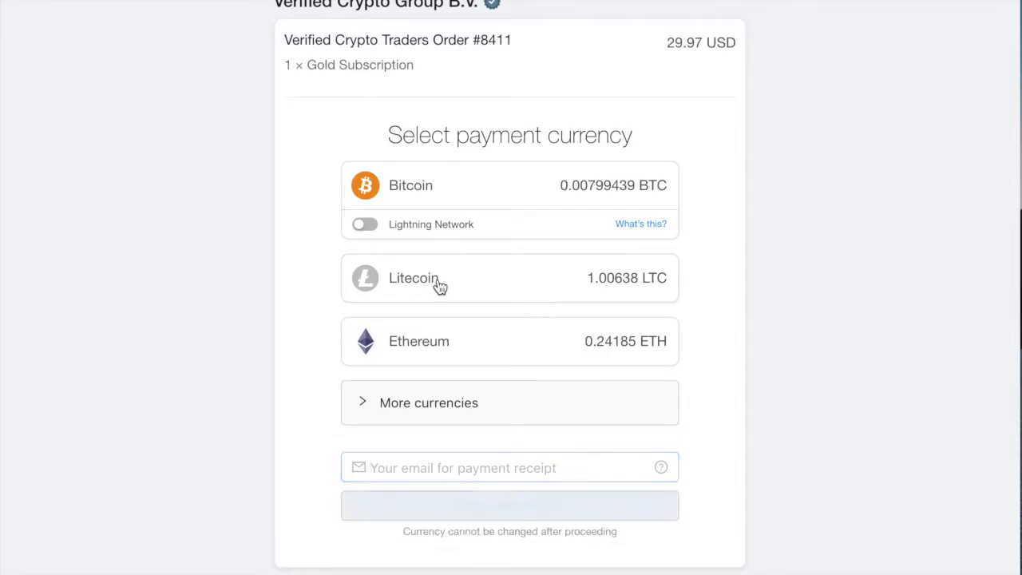
pyautogui.click(408, 469)
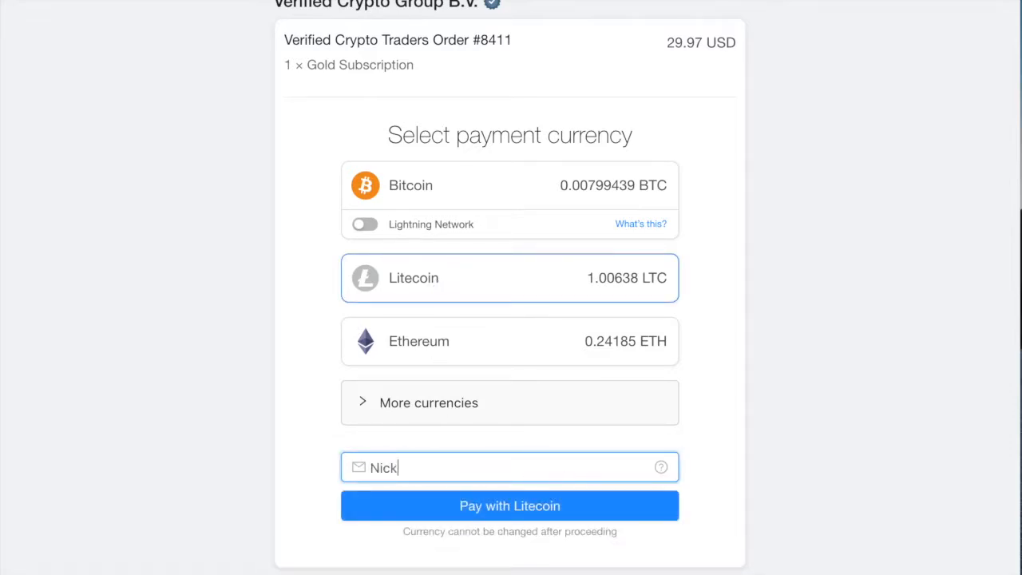
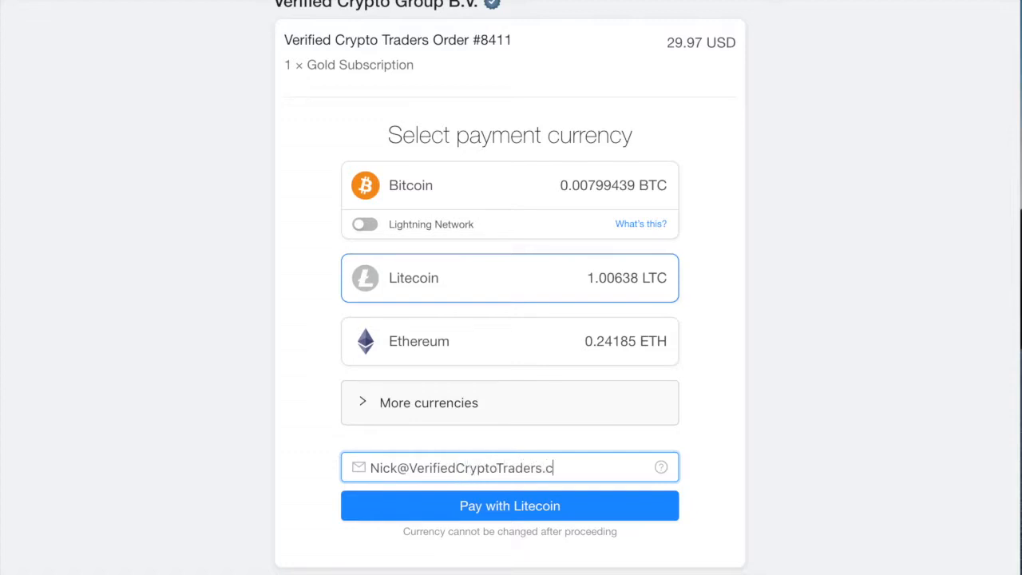
pyautogui.click(437, 511)
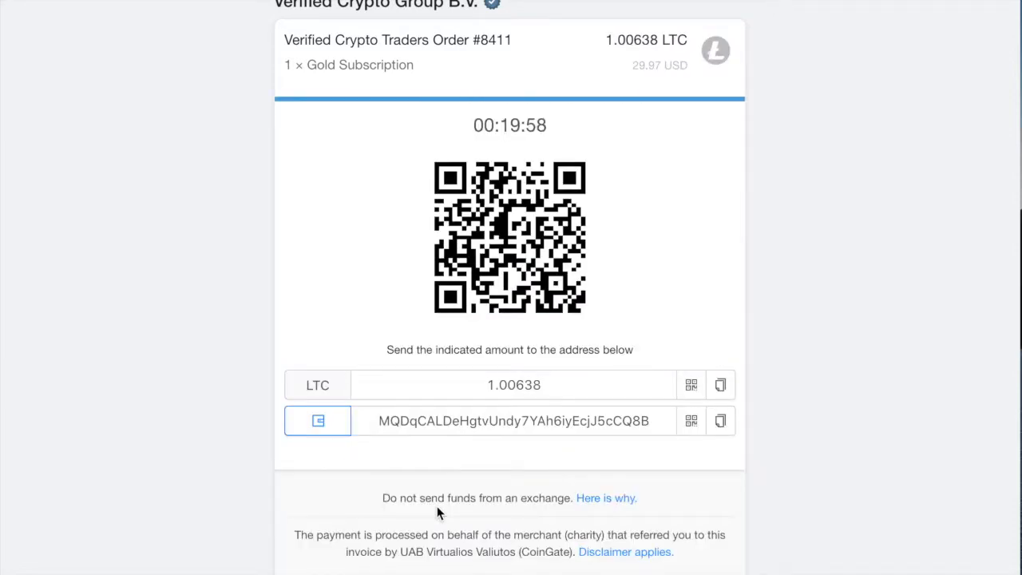
# - Highlight the payment countdown and the 1.00638 LTC amount owed on the CoinGate invoice
pyautogui.doubleClick(495, 125)
pyautogui.click(663, 183)
pyautogui.moveTo(605, 40); pyautogui.dragTo(661, 40)
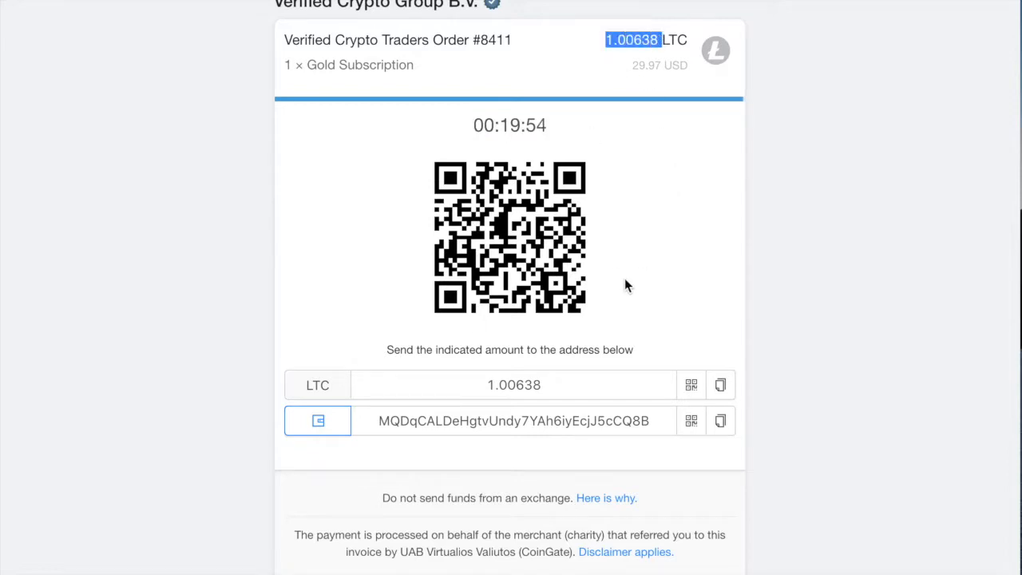
pyautogui.click(644, 241)
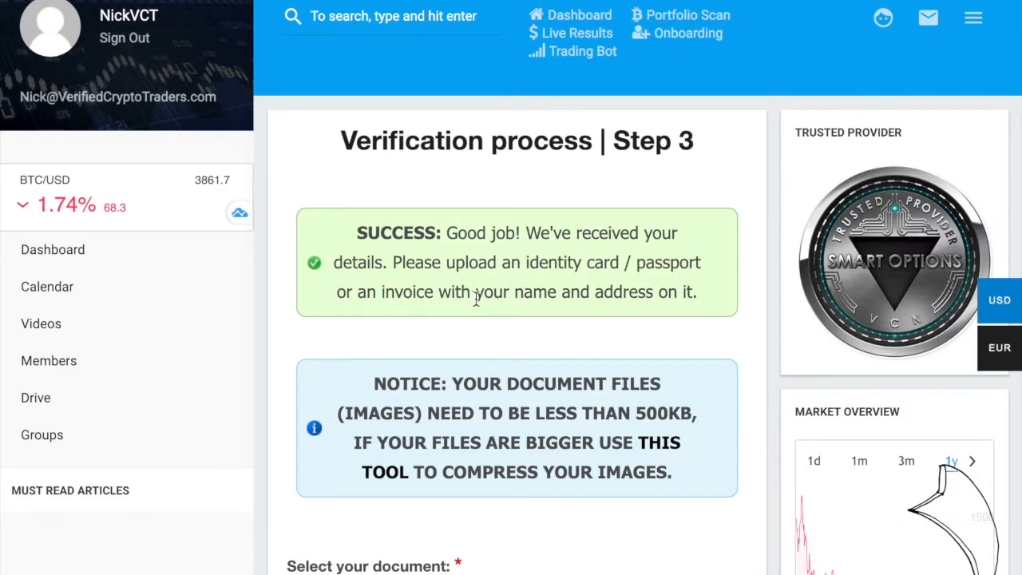
pyautogui.scroll(-1, 476, 299)
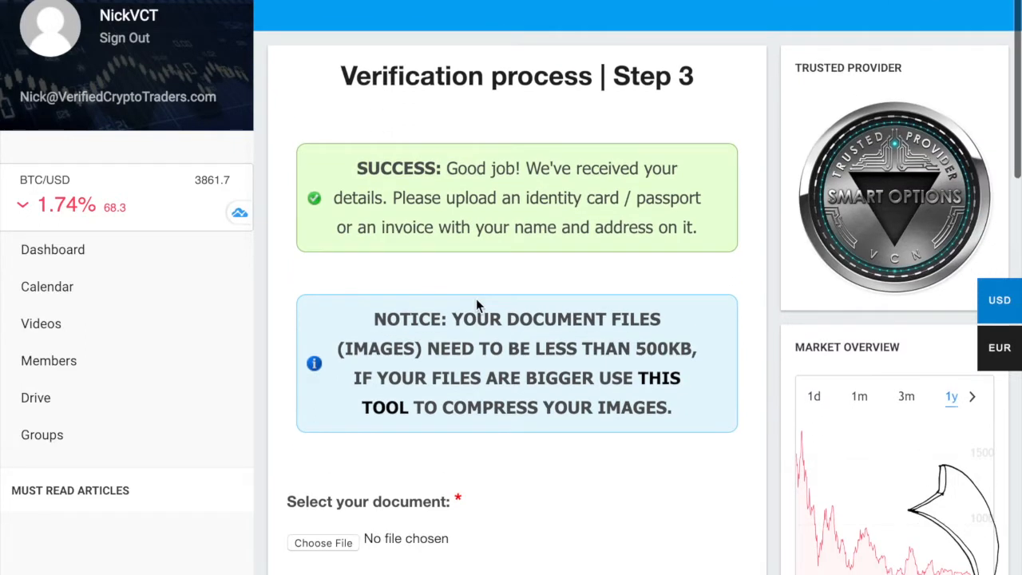
pyautogui.scroll(-1, 475, 298)
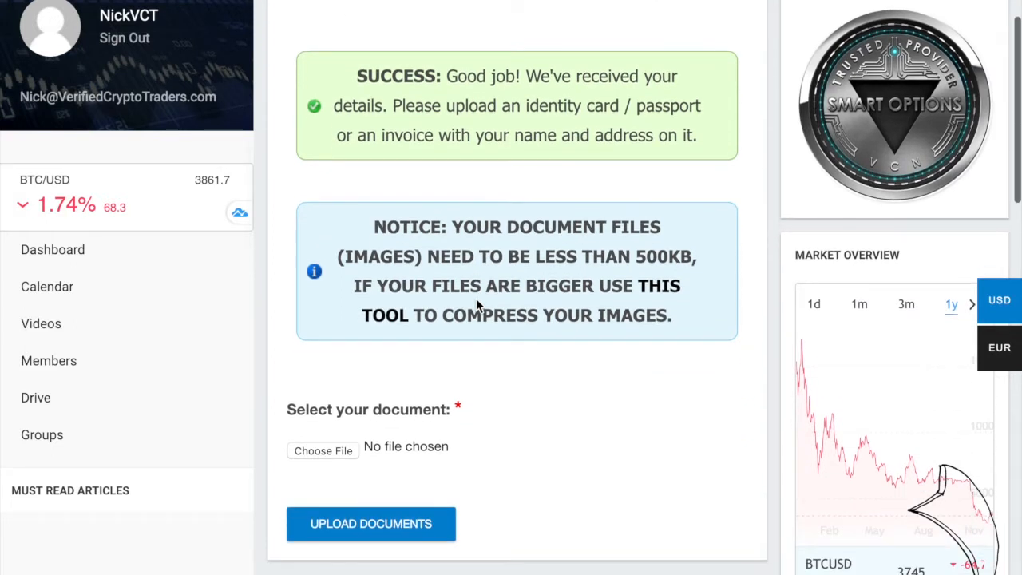
pyautogui.scroll(-1, 476, 298)
pyautogui.scroll(-1, 476, 298)
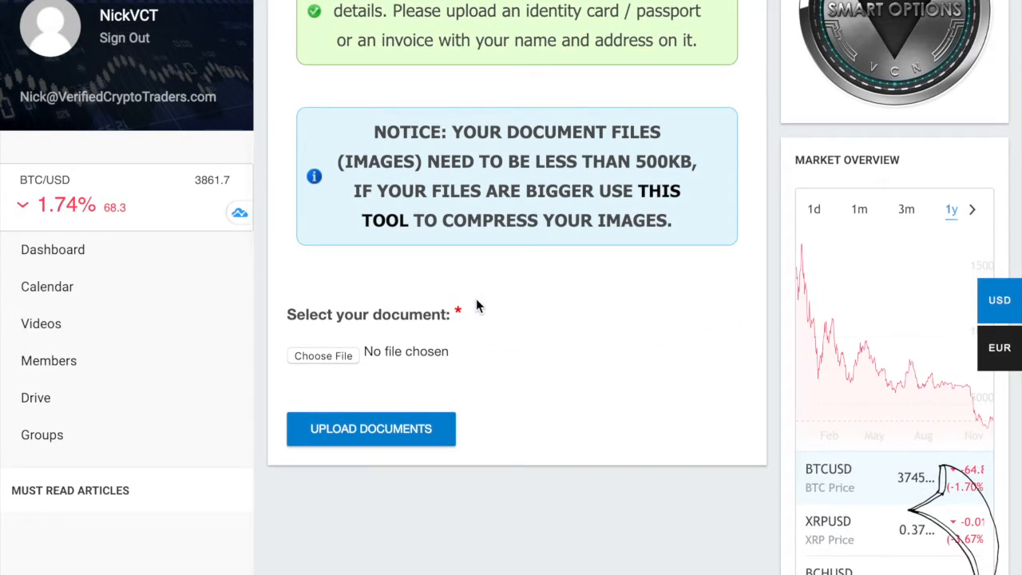
pyautogui.scroll(2, 475, 306)
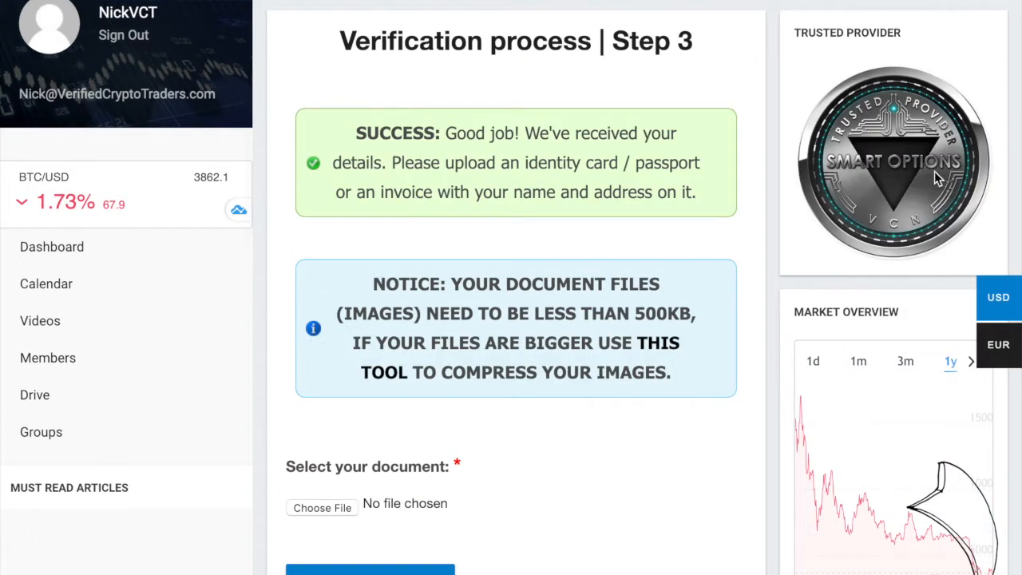
# - Choose the identity document file Sleepy_Time_017.png for the Step 3 upload
pyautogui.click(331, 508)
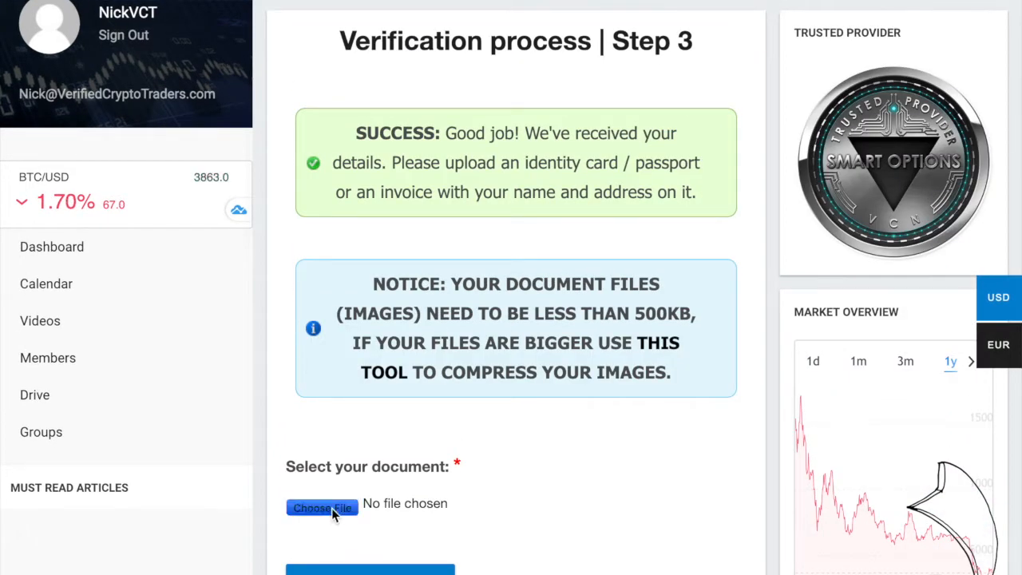
# - Attach Sleepy_Time_017.png as the driver license image in the upload form
pyautogui.click(361, 83)
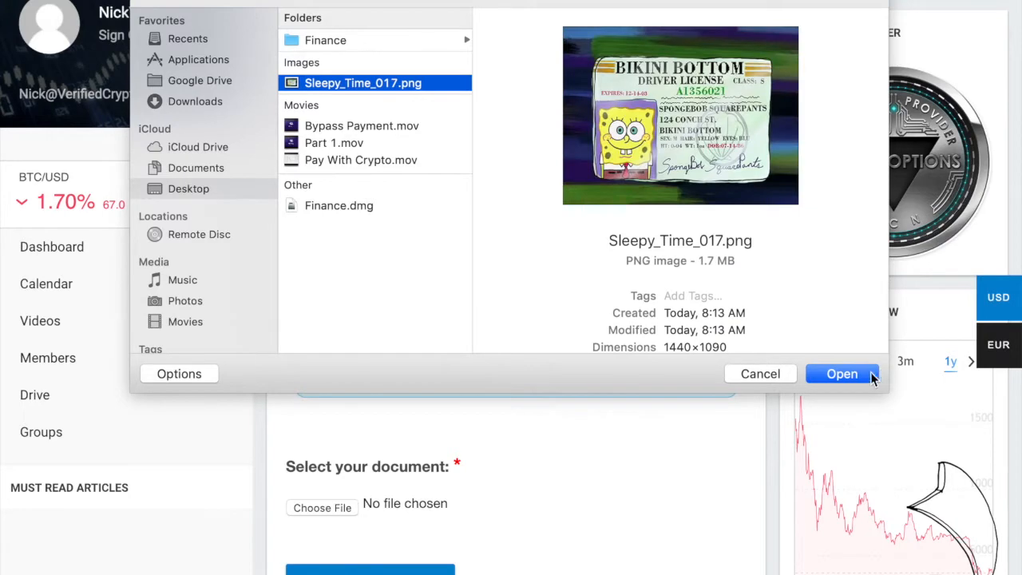
pyautogui.click(844, 374)
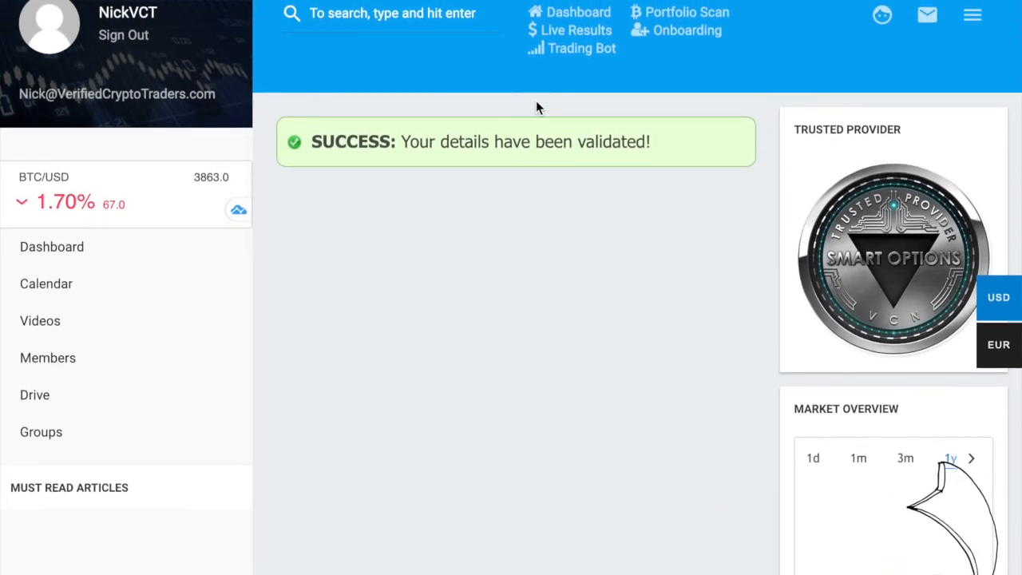
pyautogui.scroll(-1, 535, 108)
pyautogui.scroll(-3, 536, 108)
pyautogui.scroll(-3, 536, 108)
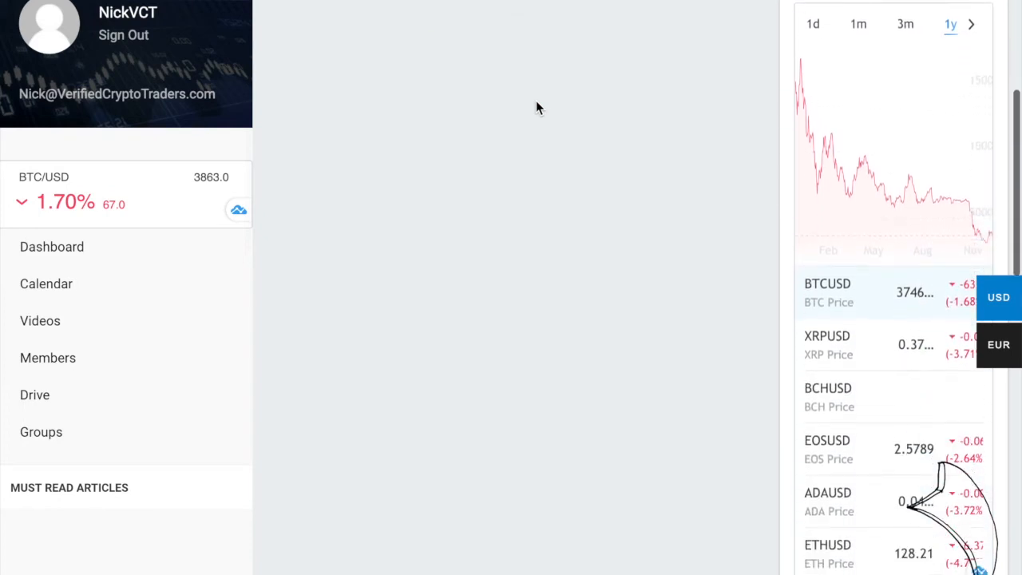
pyautogui.scroll(5, 535, 108)
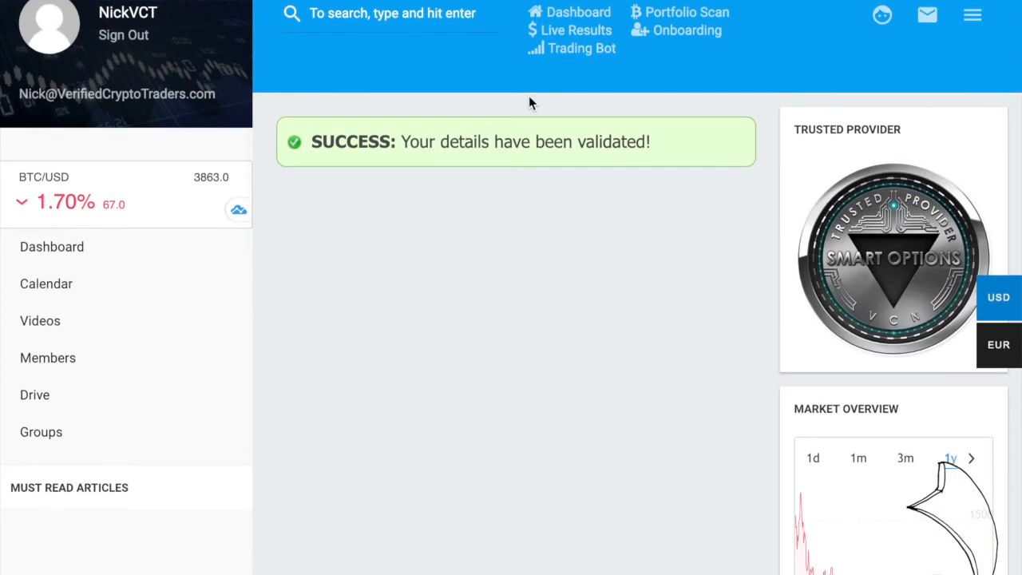